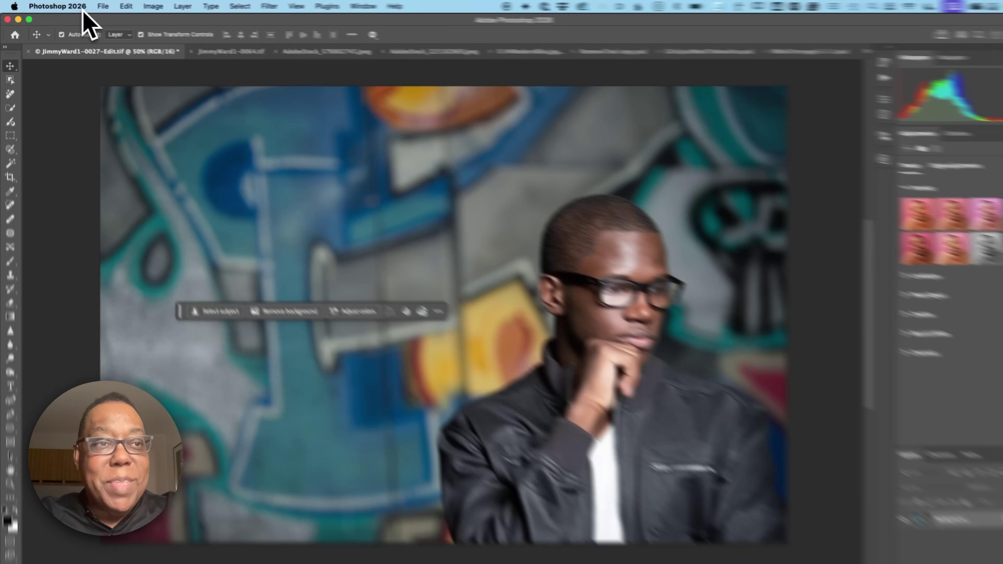
Check the installed Photoshop version in the About information, then close it
left_click(82, 8)
left_click(195, 55)
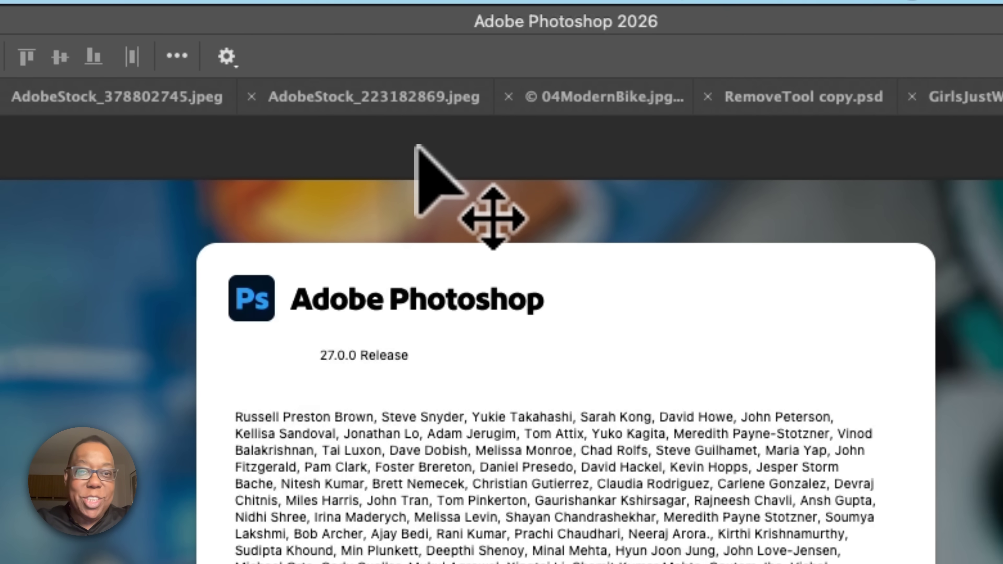
left_click(514, 318)
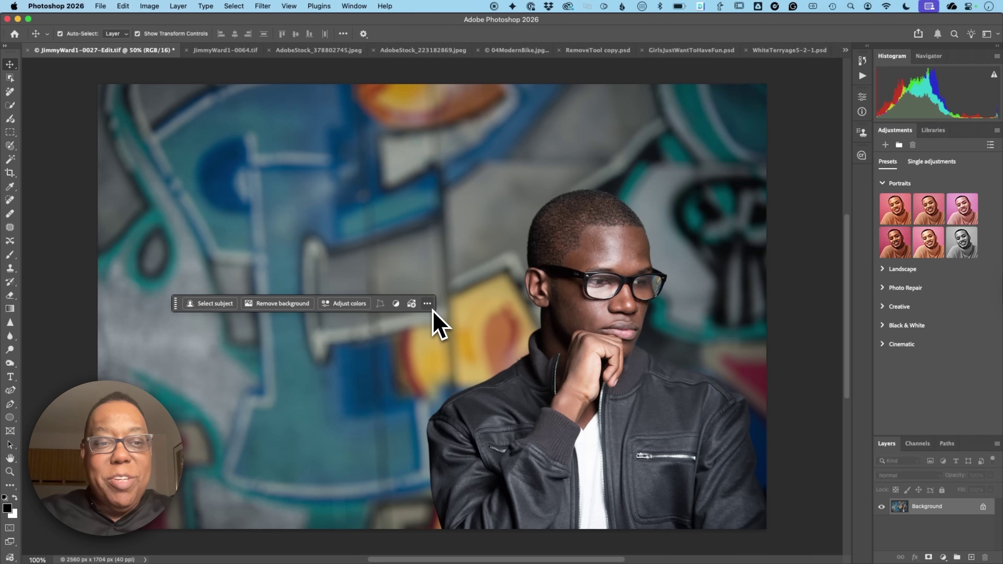
Select the whole portrait and start Generative Fill using Gemini 2.5 (Nano Banana)
key("super+a")
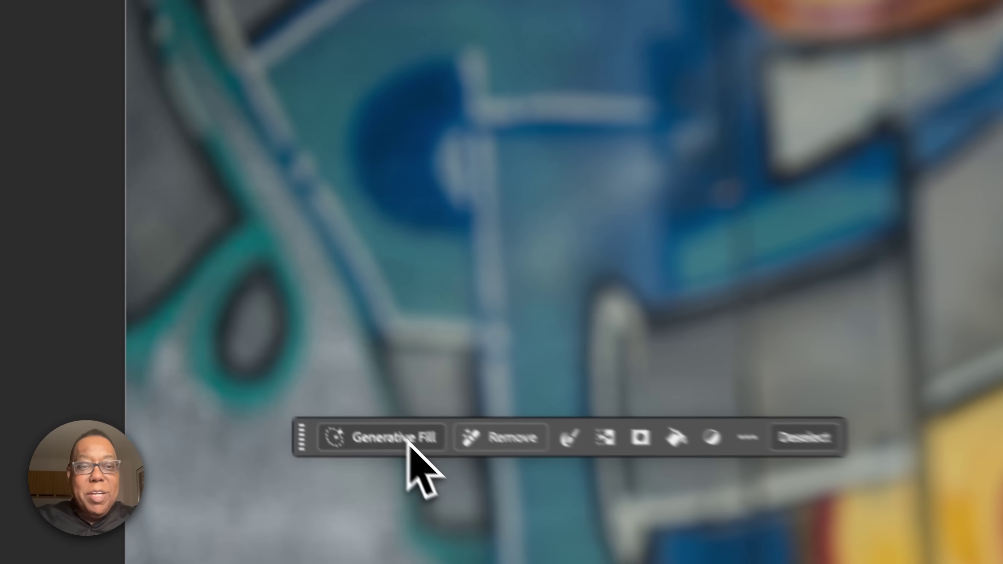
left_click(224, 303)
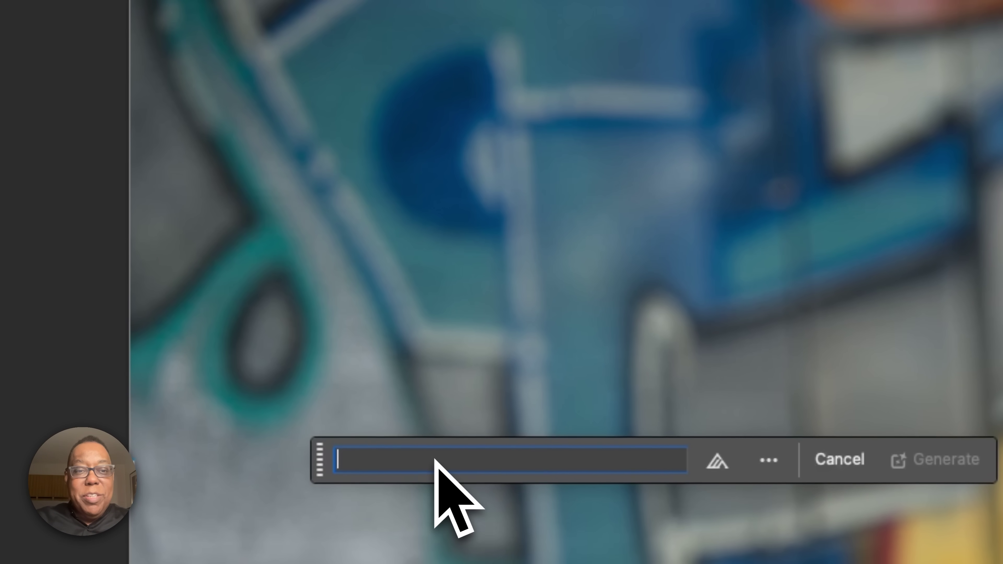
left_click(721, 460)
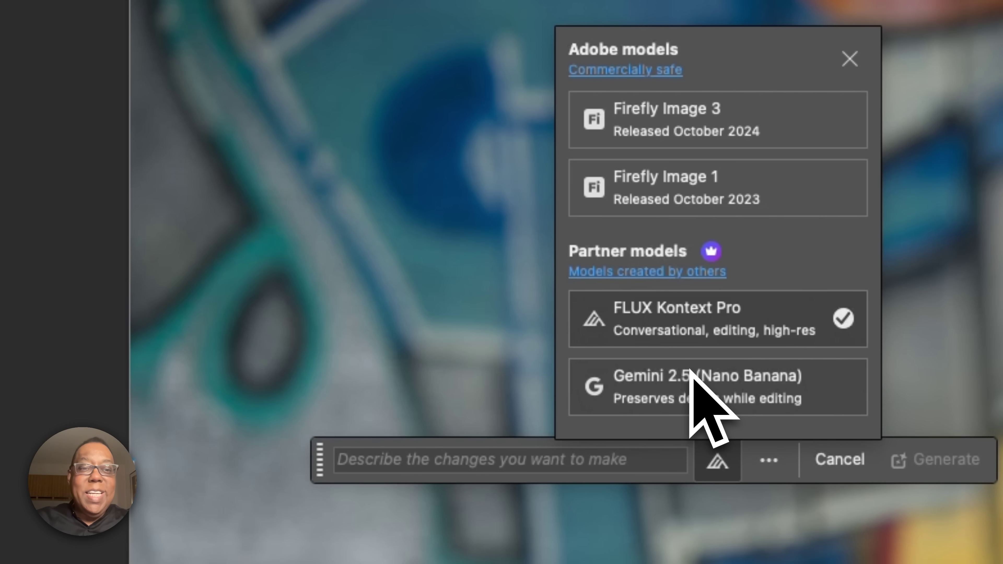
left_click(691, 389)
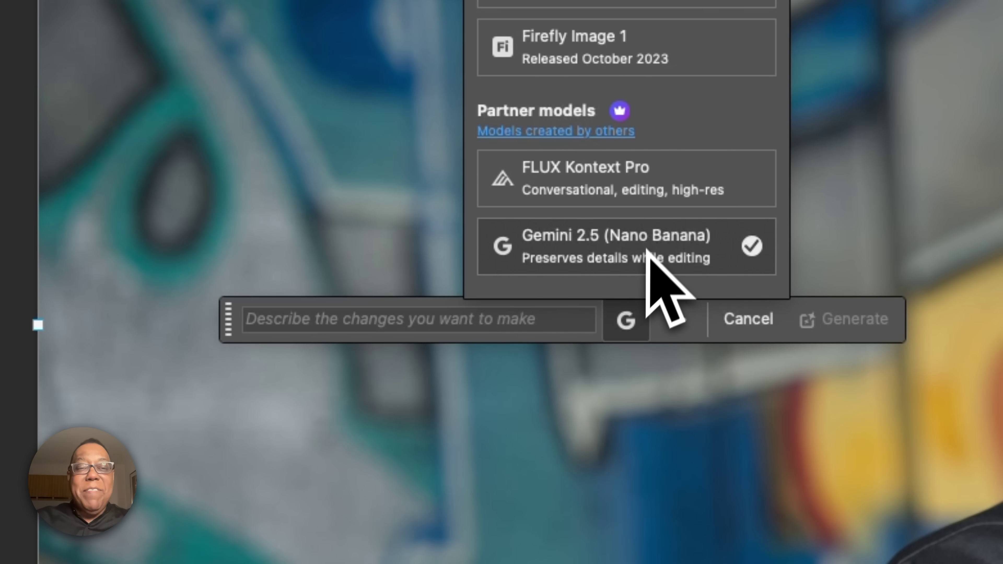
left_click(522, 316)
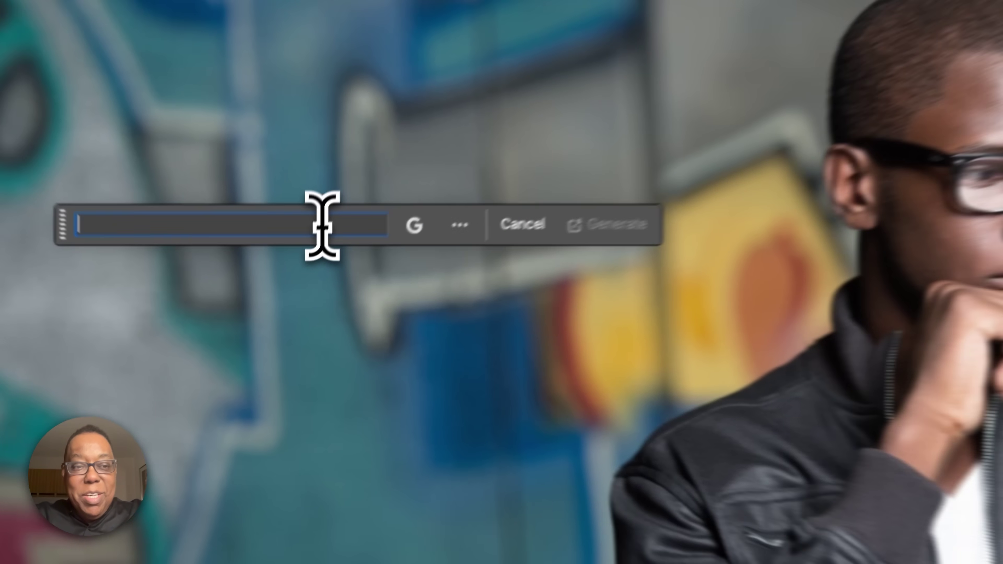
Generate with the prompt 'Turn him forward and maintain his hand position.'
type("th")
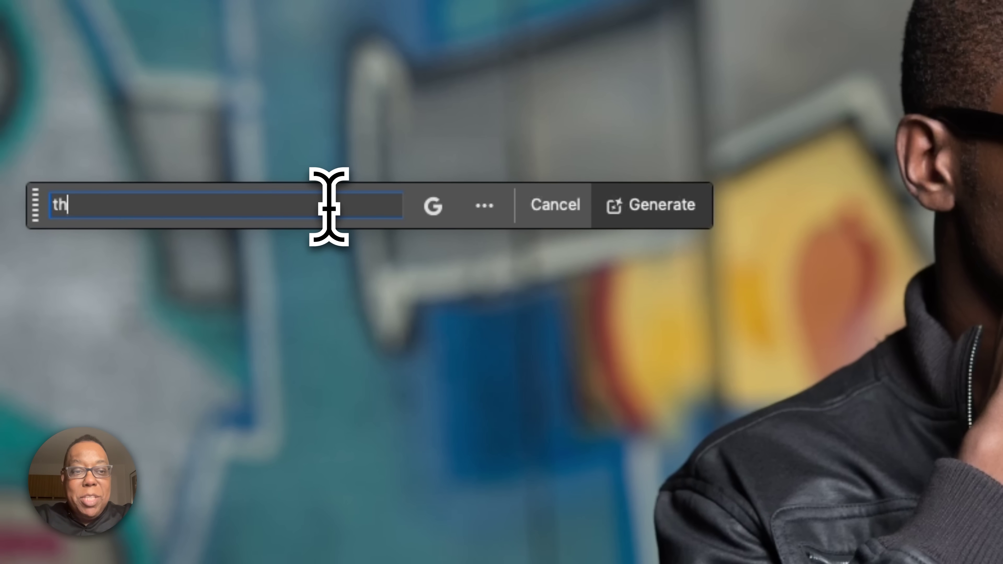
type("Turn him forward and maintain his hand position.")
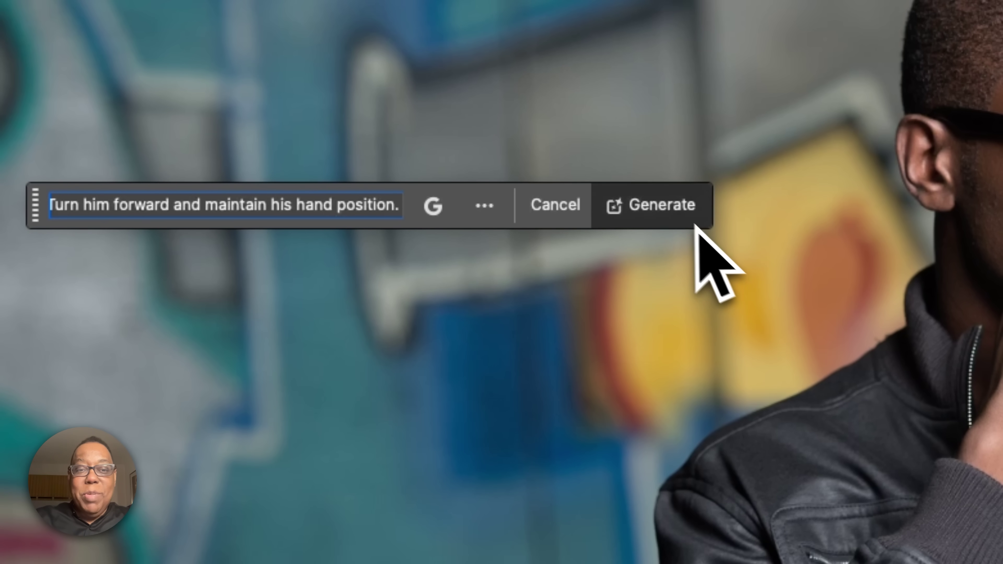
left_click(680, 216)
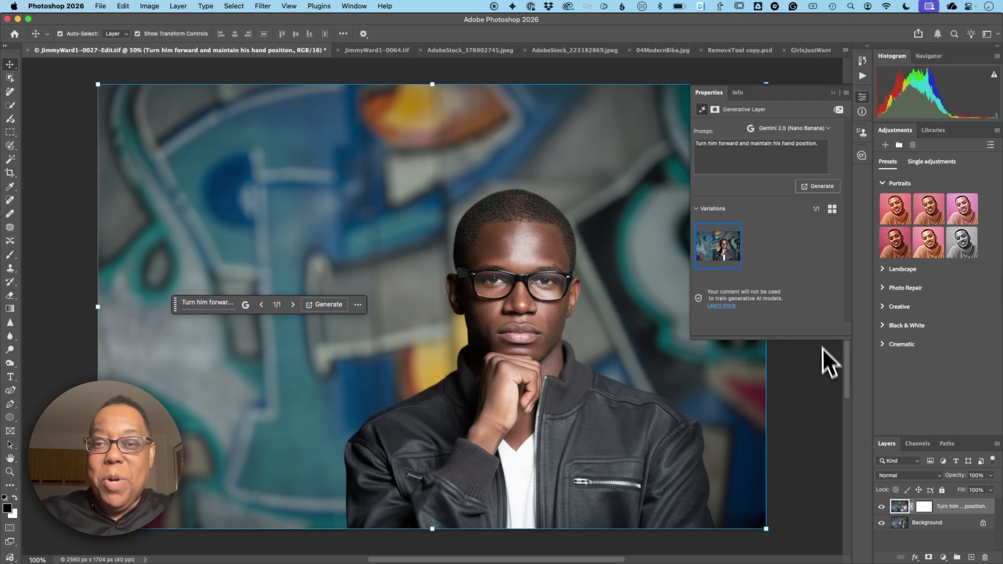
Collapse the Properties panel and toggle the generated layer to compare with the original
mouse_move(724, 253)
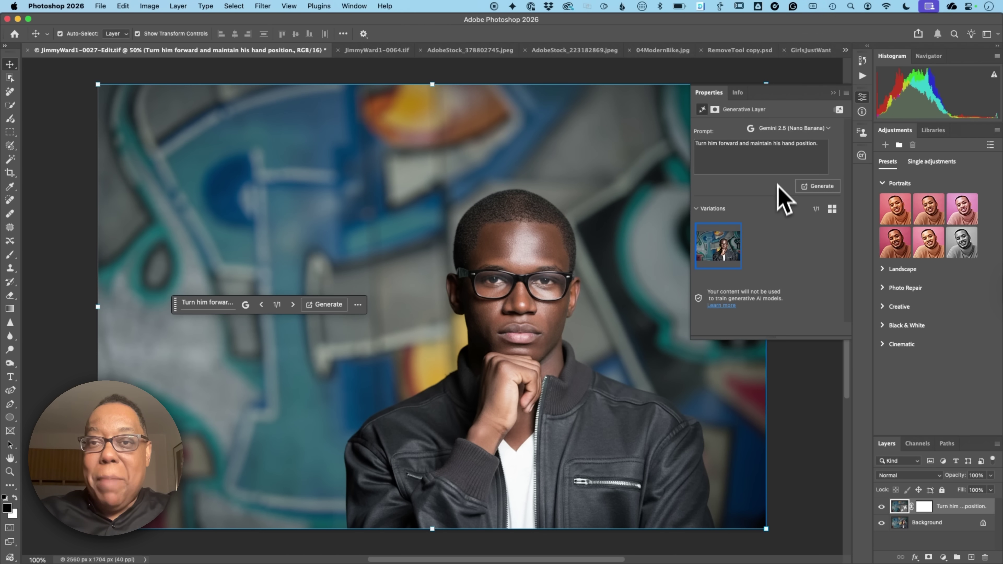
left_click(833, 93)
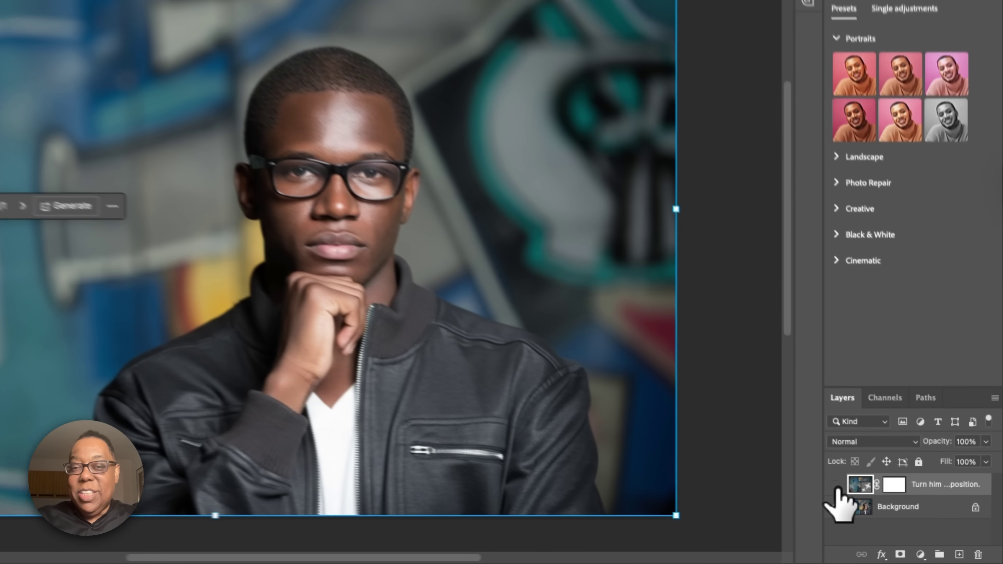
left_click(880, 507)
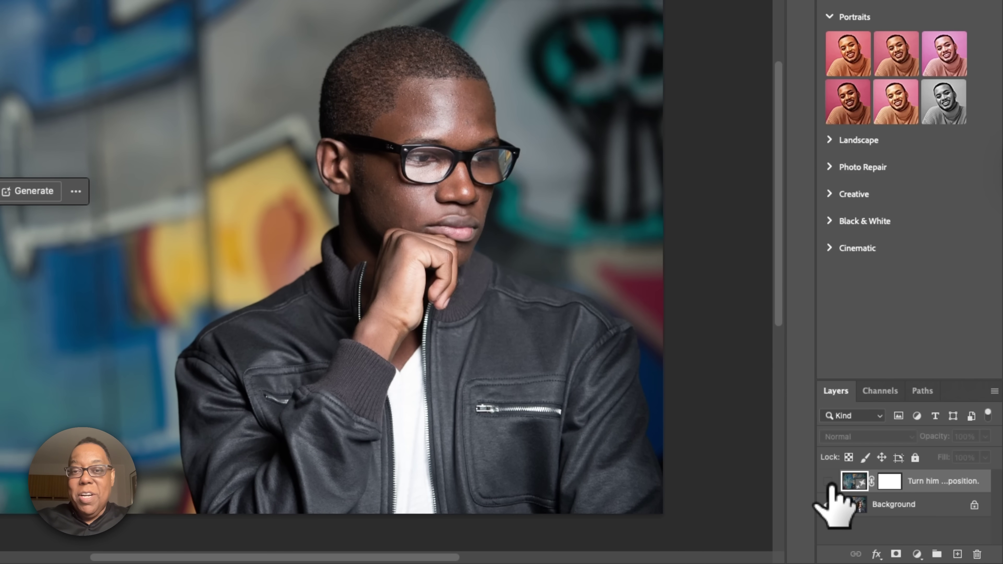
left_click(829, 481)
left_click(829, 481)
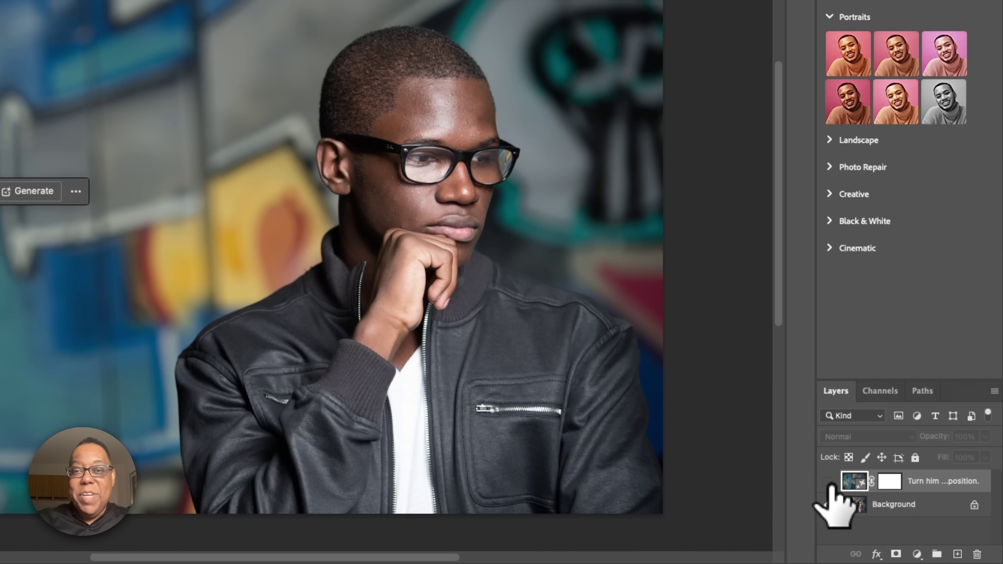
left_click(829, 483)
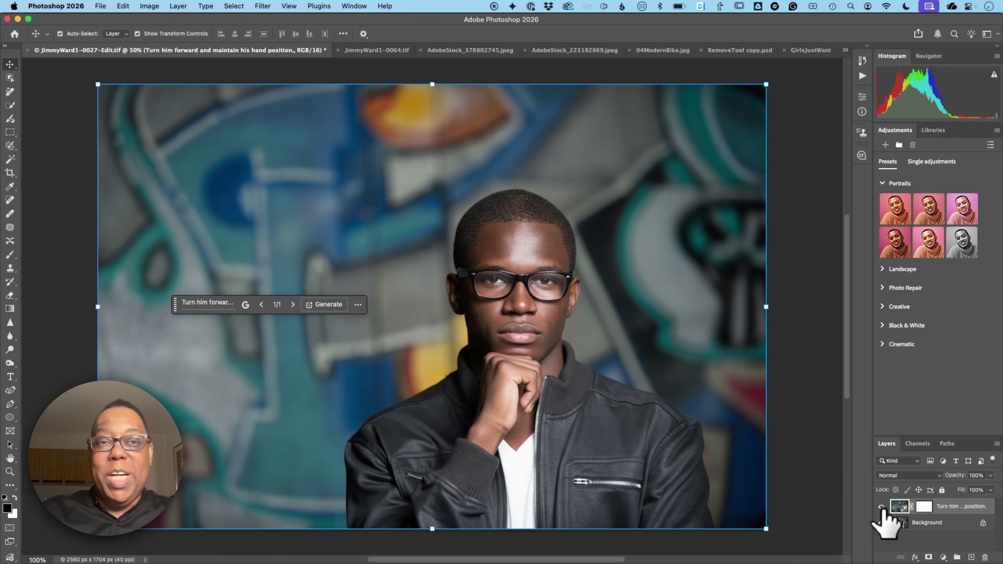
left_click(377, 50)
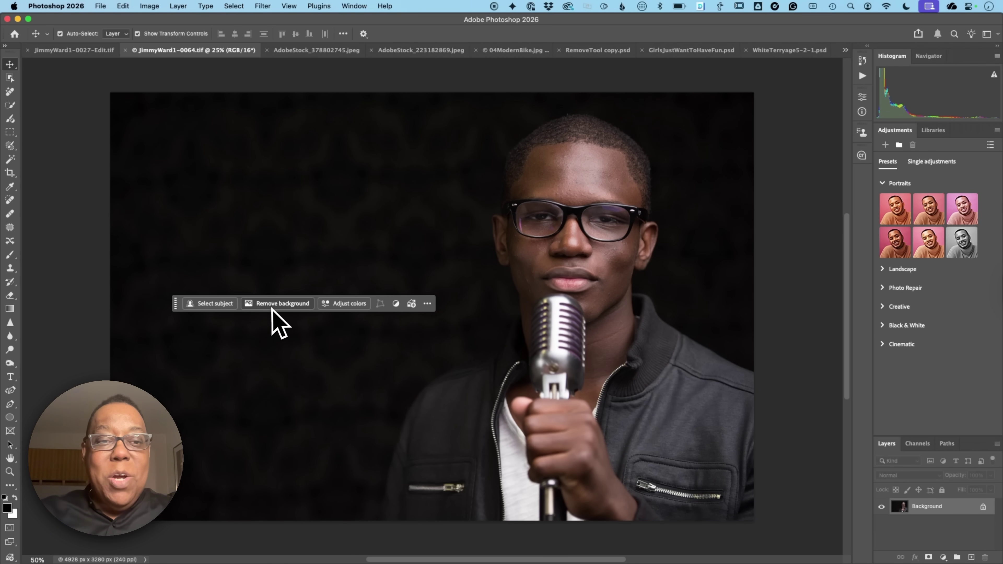
key("super+a")
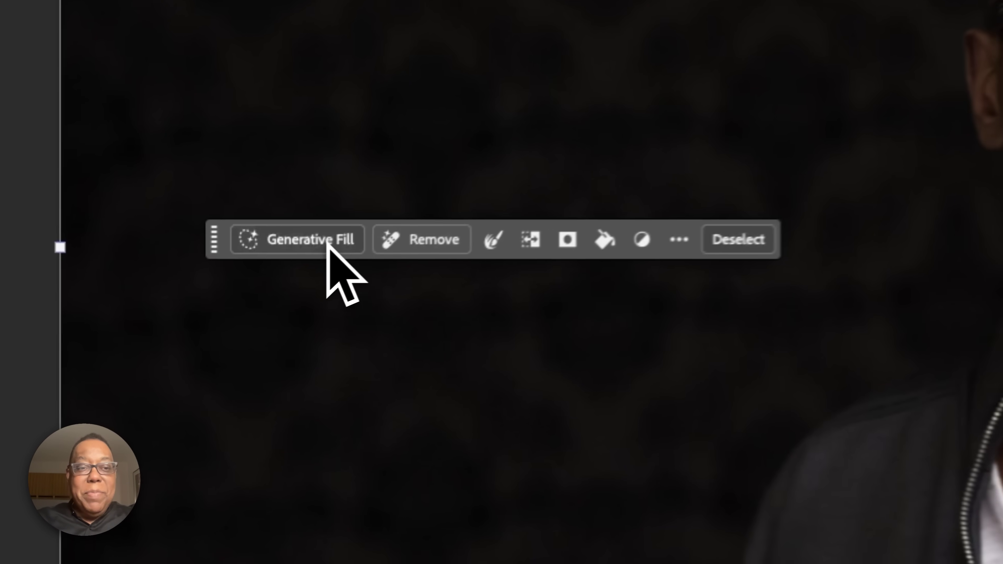
left_click(224, 307)
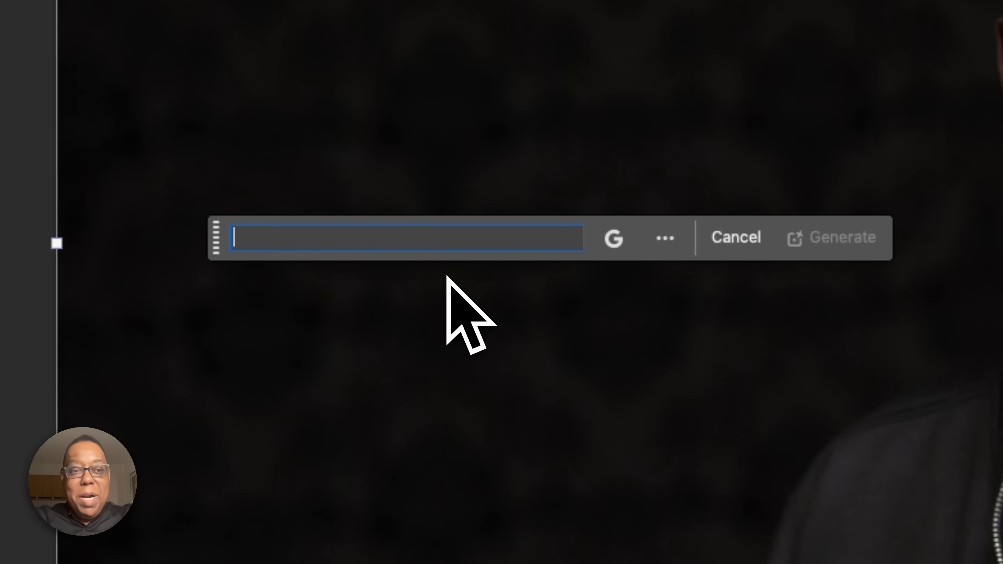
type("change the perspective to a top down 45°")
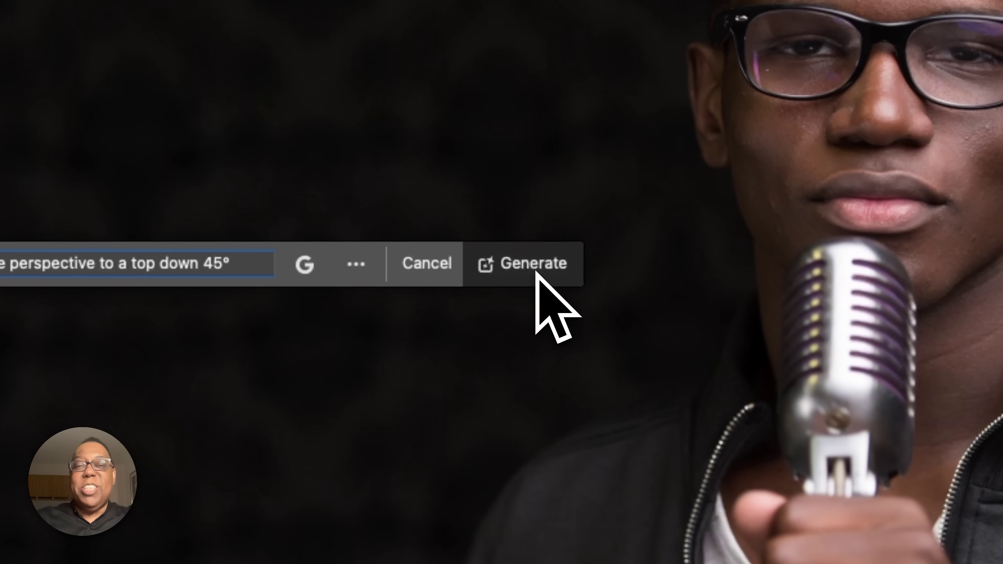
left_click(833, 238)
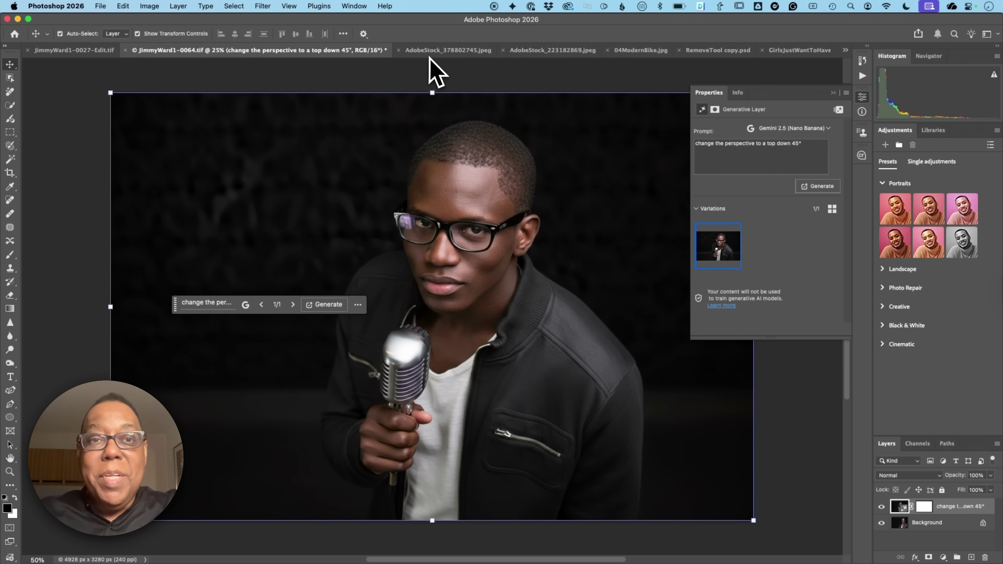
Switch to AdobeStock_378802745.jpeg, move the taskbar aside, and toggle the clothing smart object's visibility
left_click(441, 51)
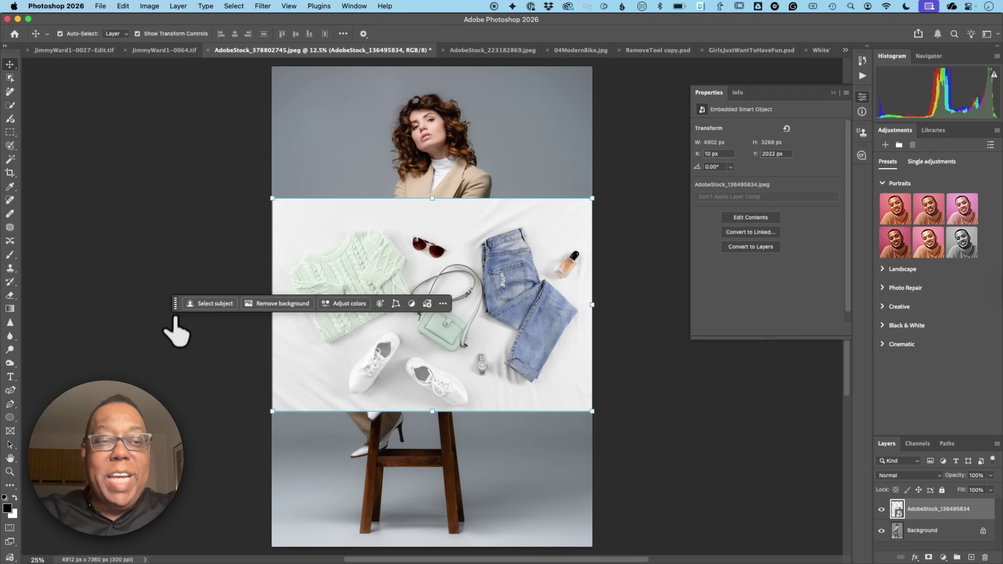
left_click_drag(175, 303, 105, 443)
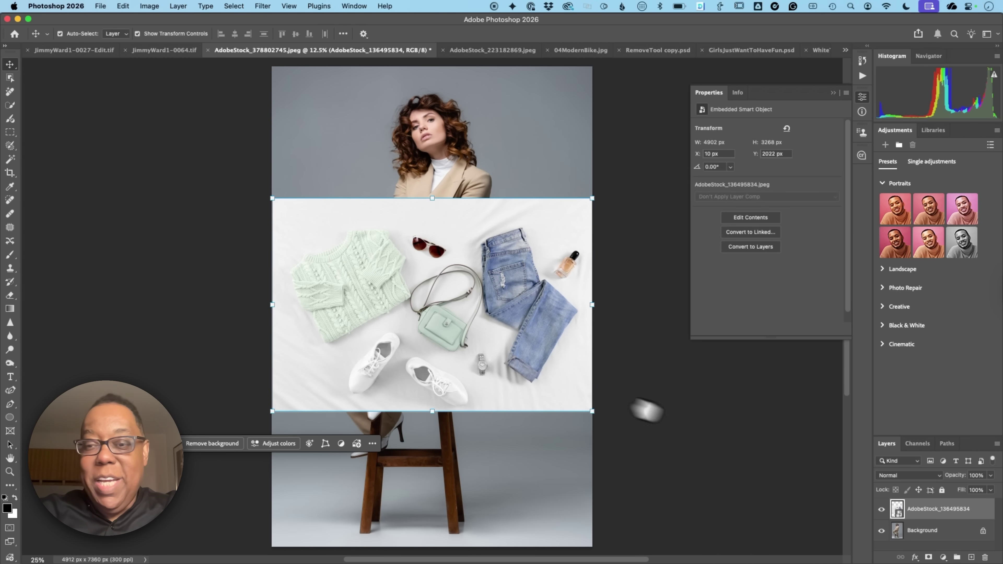
left_click(881, 508)
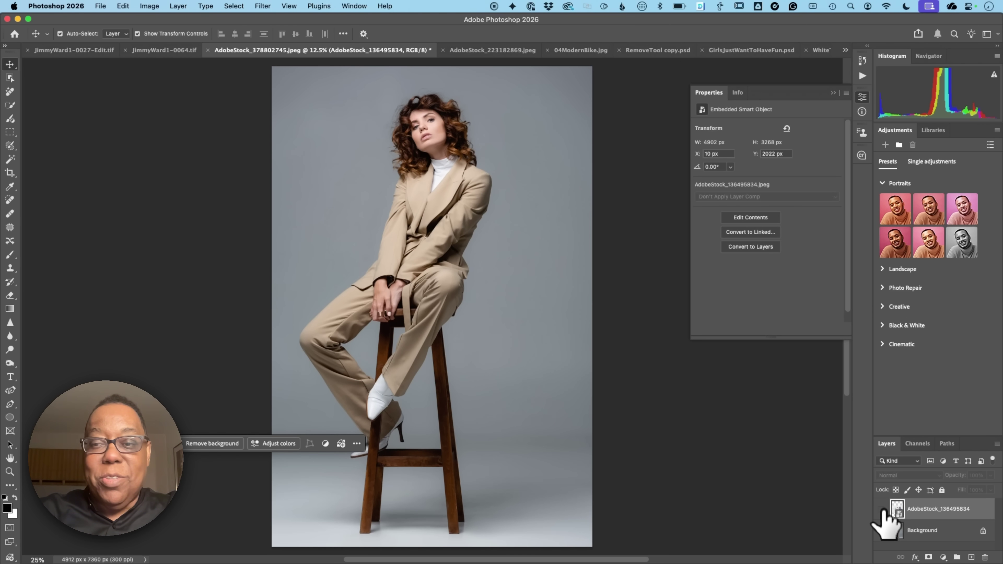
left_click(881, 509)
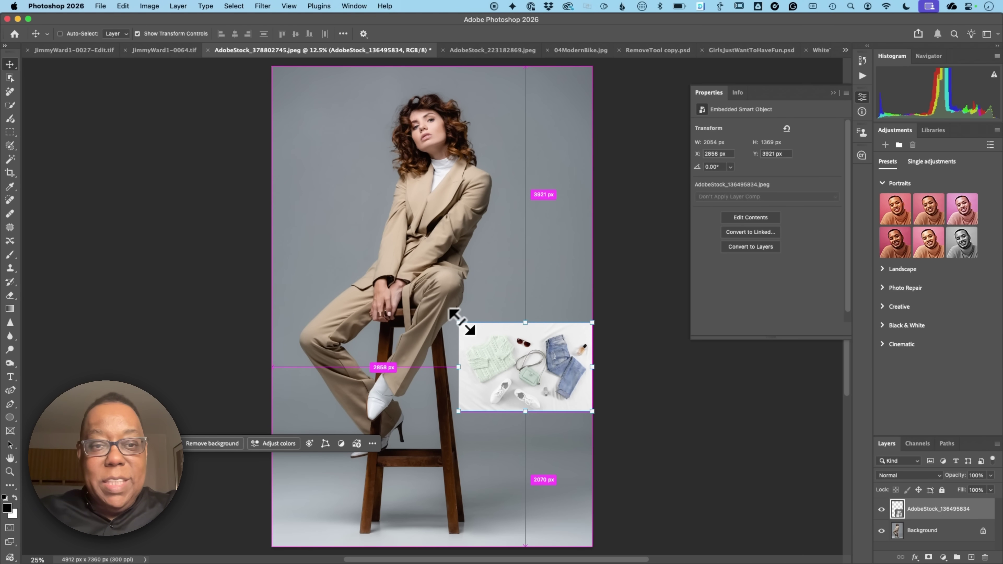
Select the whole canvas and generate 'change the clothes of the woman sitting on the stool'
key("ctrl+a")
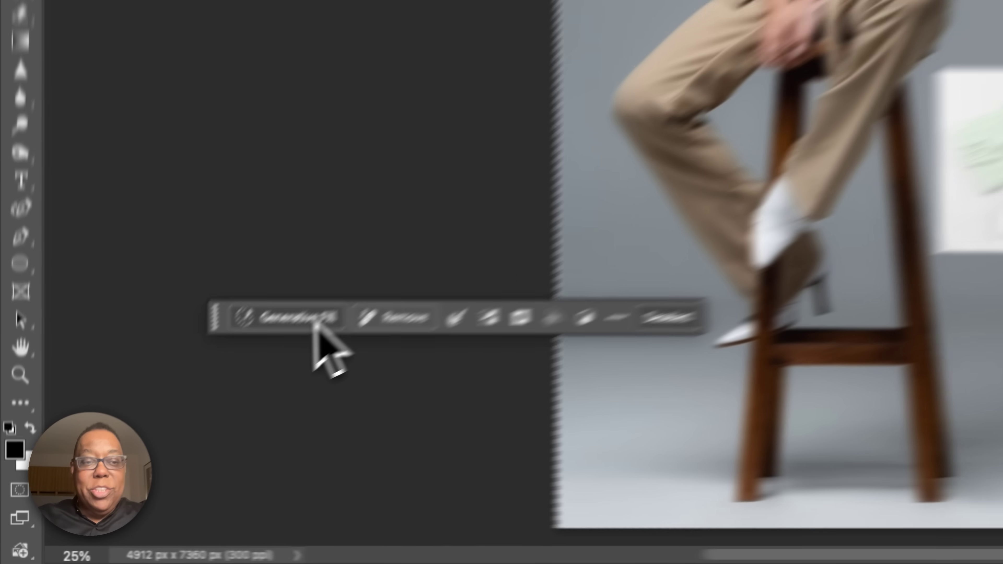
left_click(156, 444)
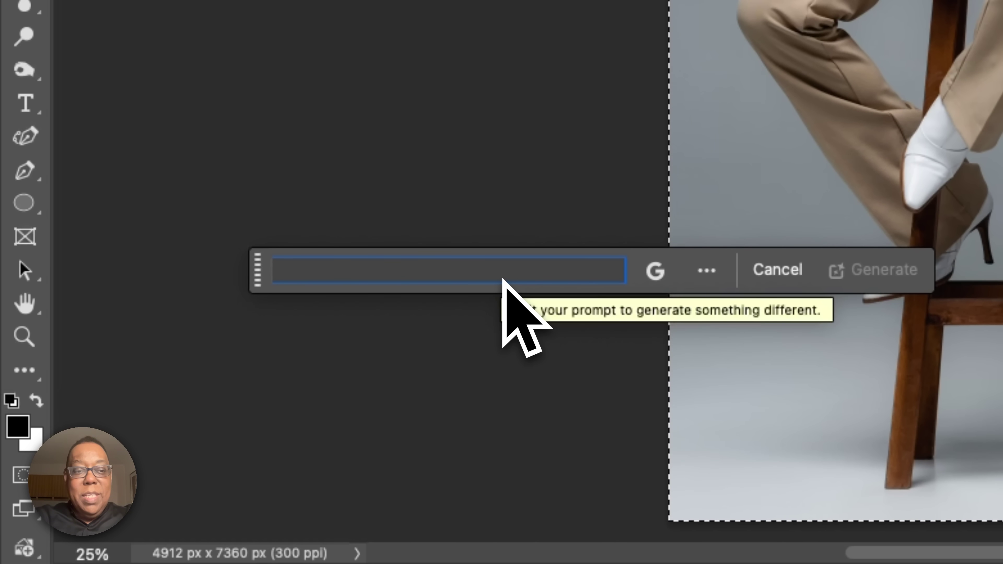
type("change the clo")
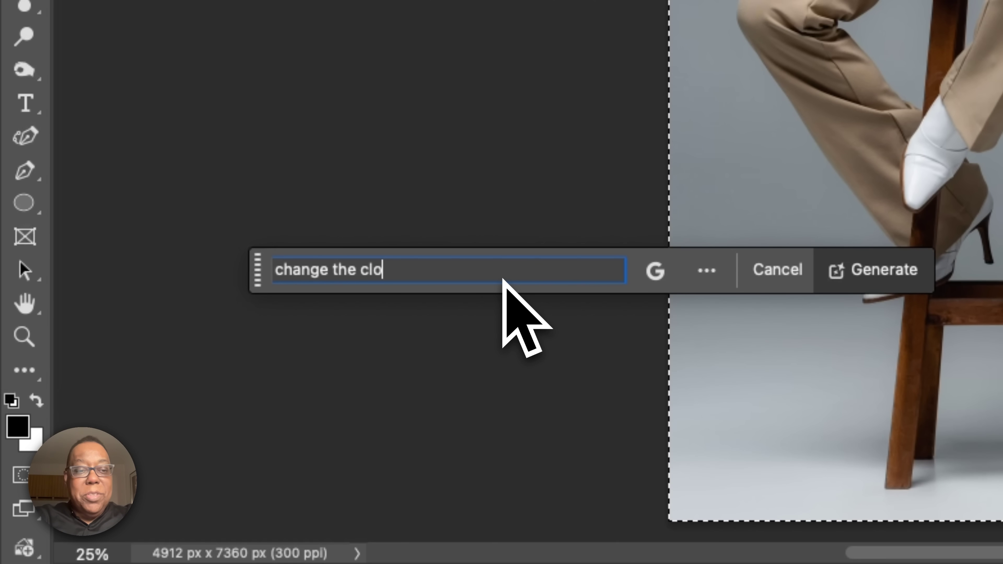
type("thes of t")
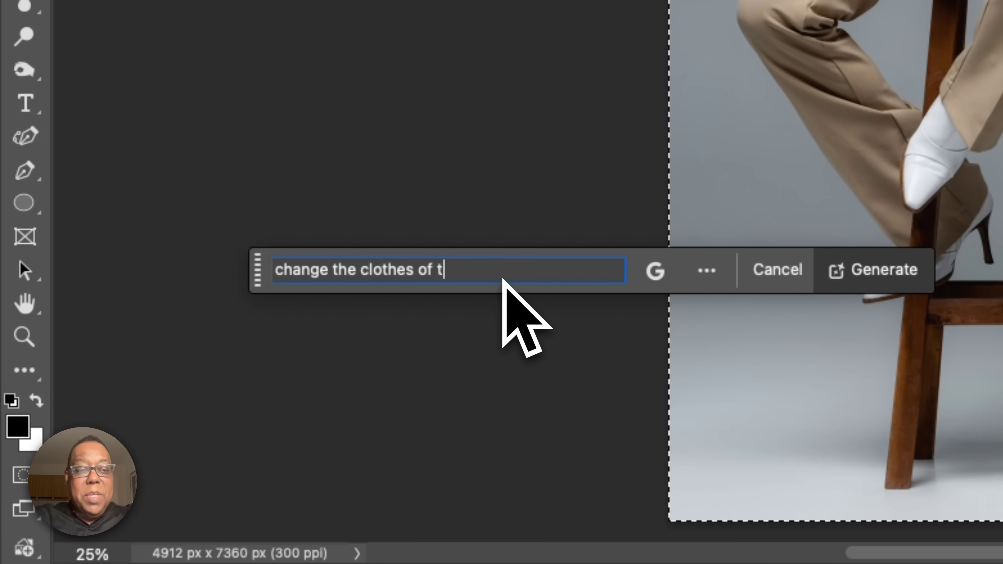
type("he woman sitt")
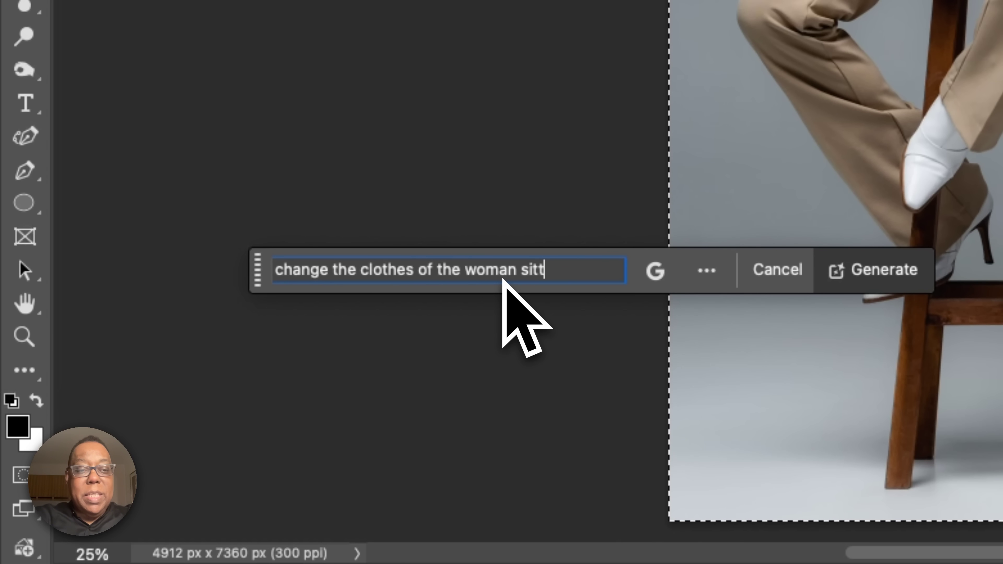
type("ing on the stool")
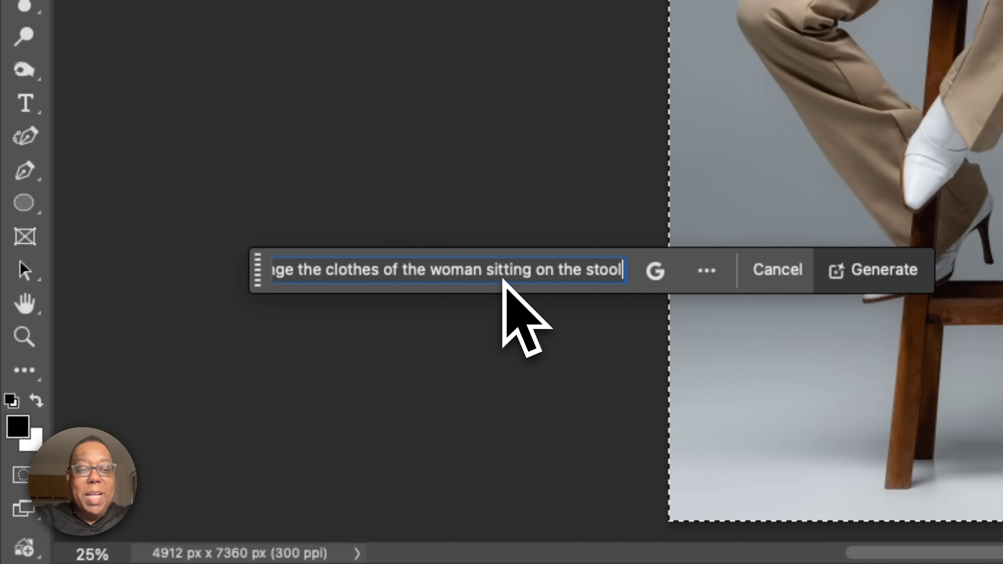
key("Return")
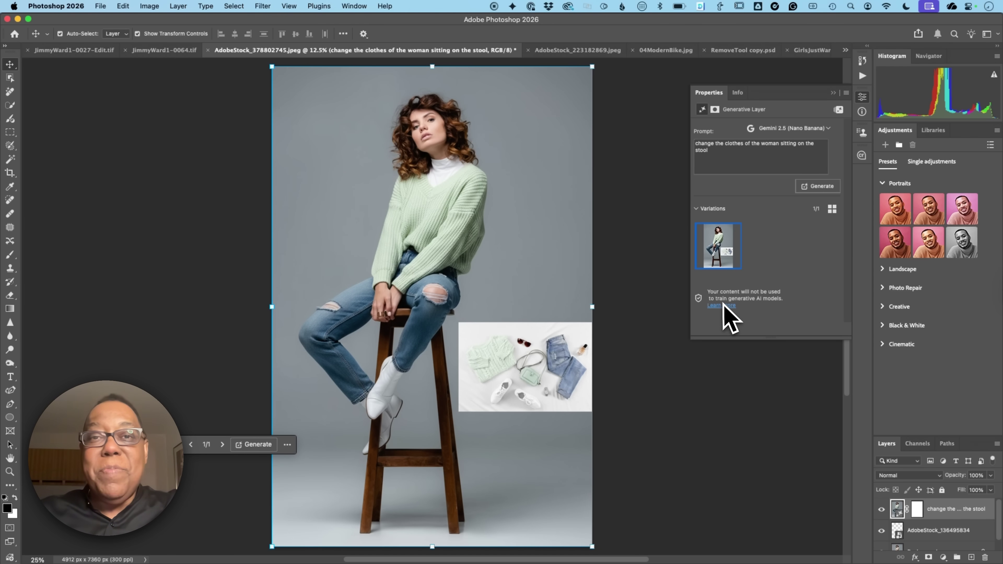
On the neon sign image, marquee-select the area around the OPEN lettering
left_click(592, 50)
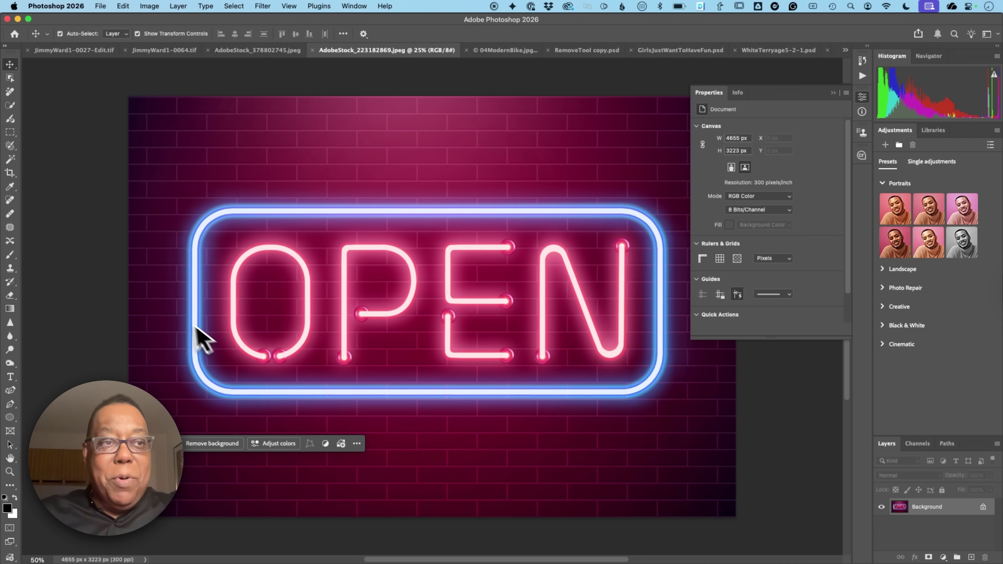
left_click(16, 133)
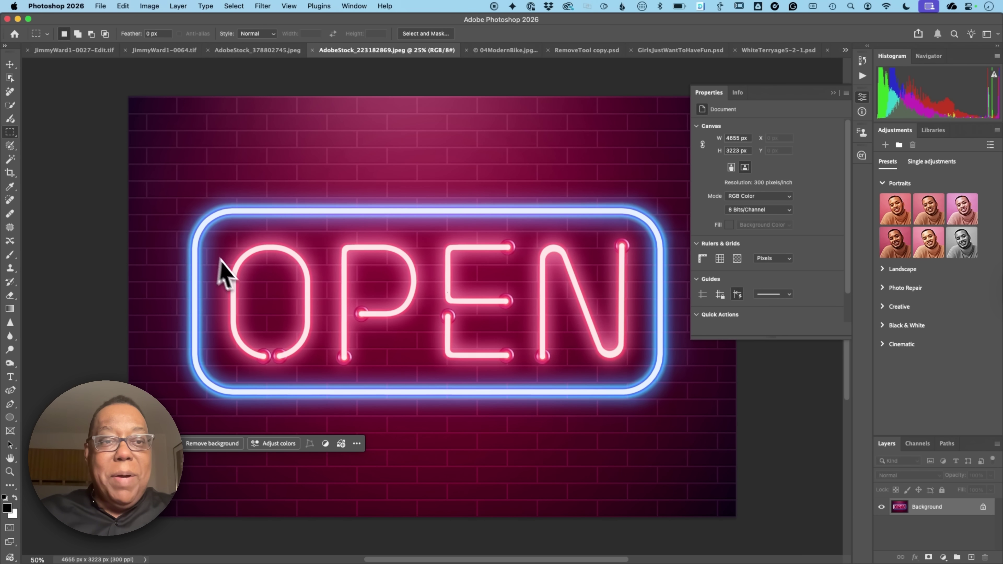
left_click_drag(218, 228, 640, 379)
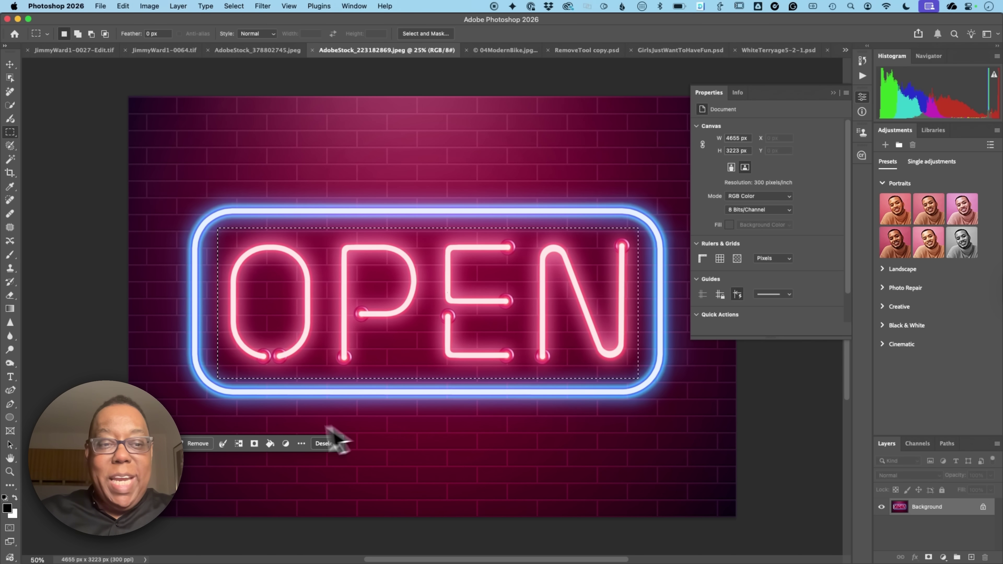
Generative-fill the selection with FLUX Kontext Pro using 'Change OPEN to CLOSED'
left_click(198, 444)
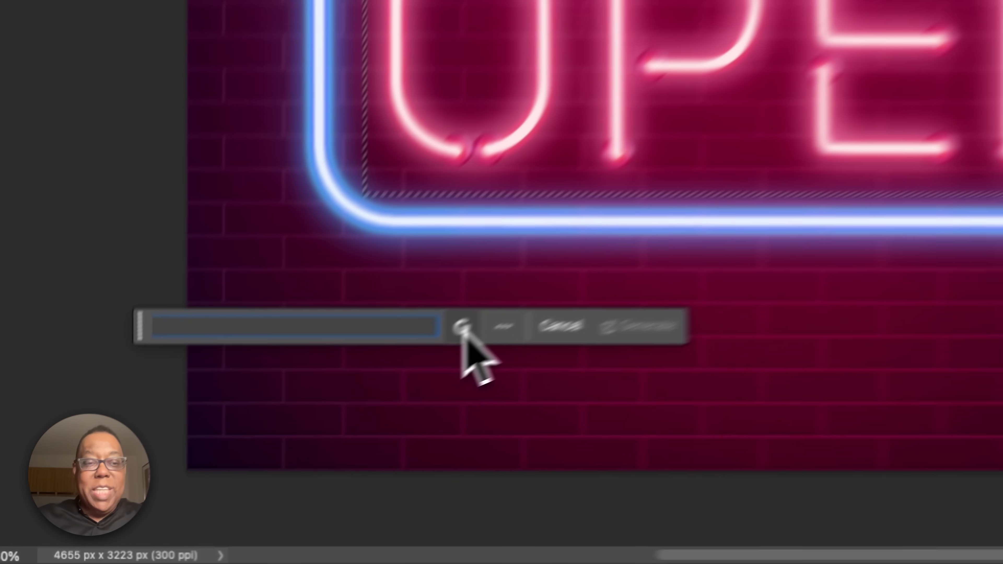
left_click(461, 328)
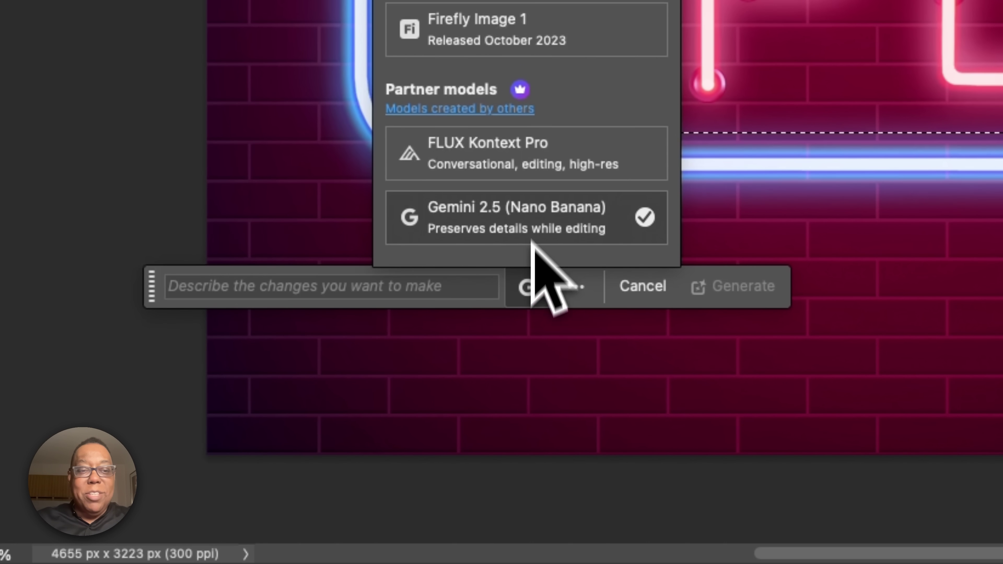
left_click(535, 179)
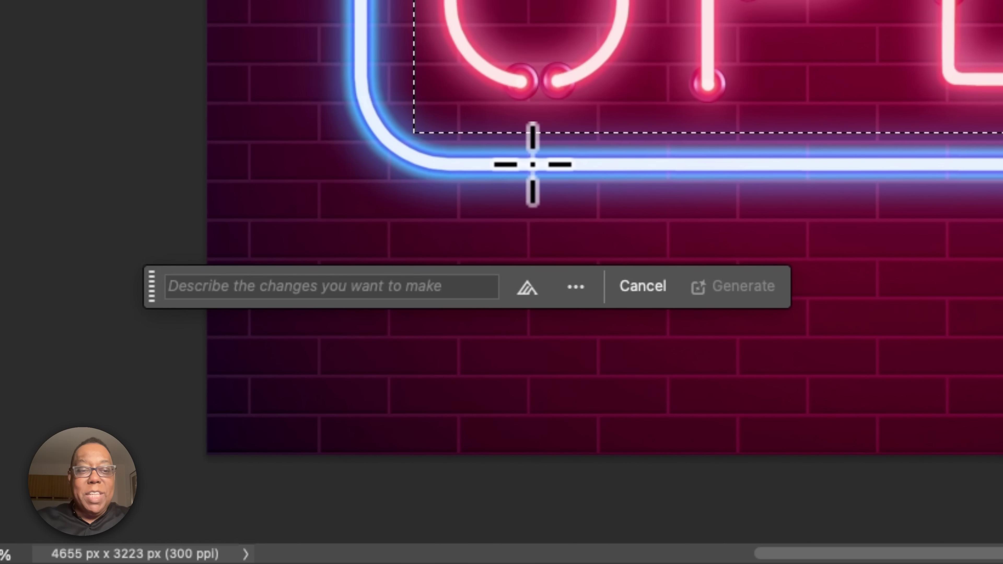
left_click(385, 289)
type("C")
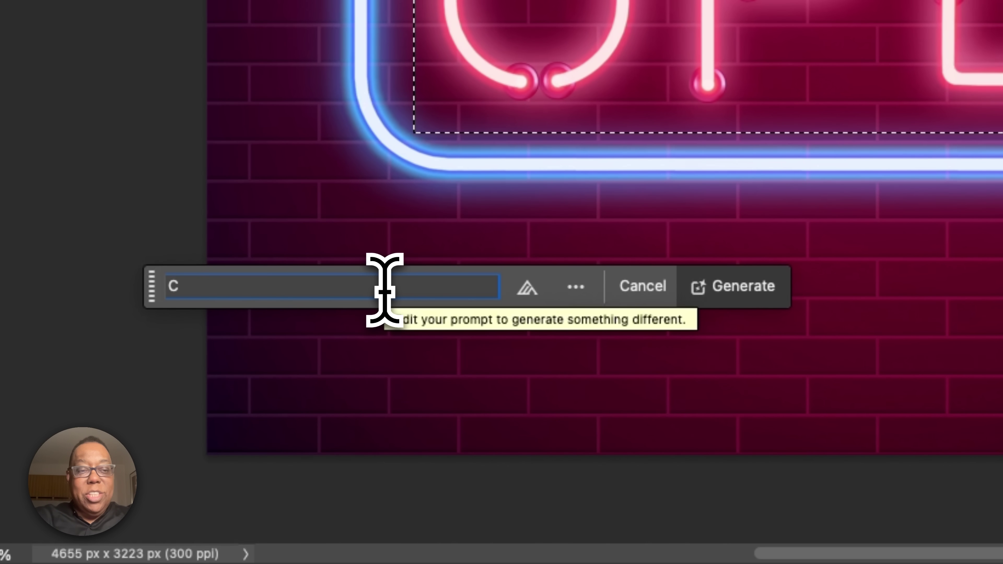
type("hange OPEN ")
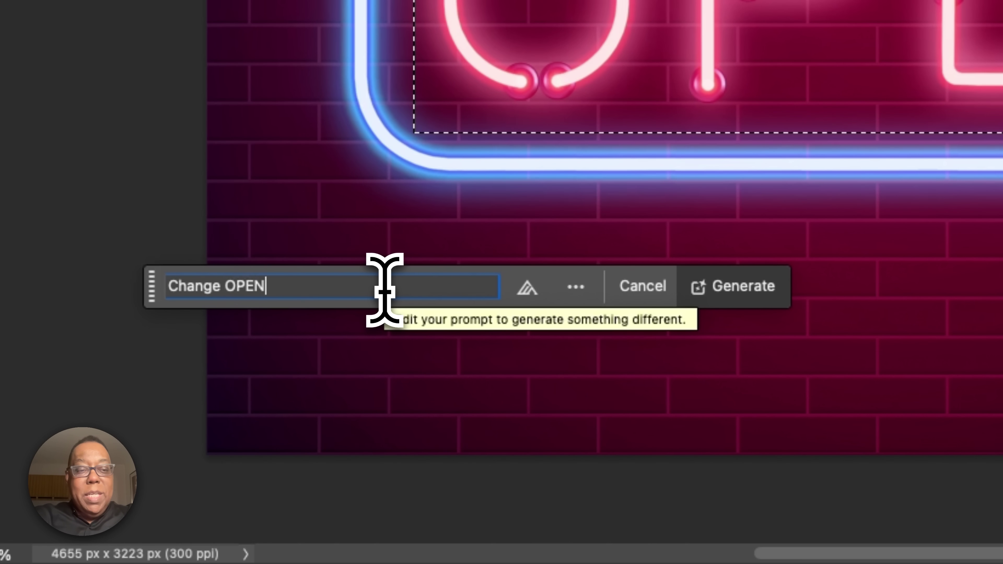
type("t")
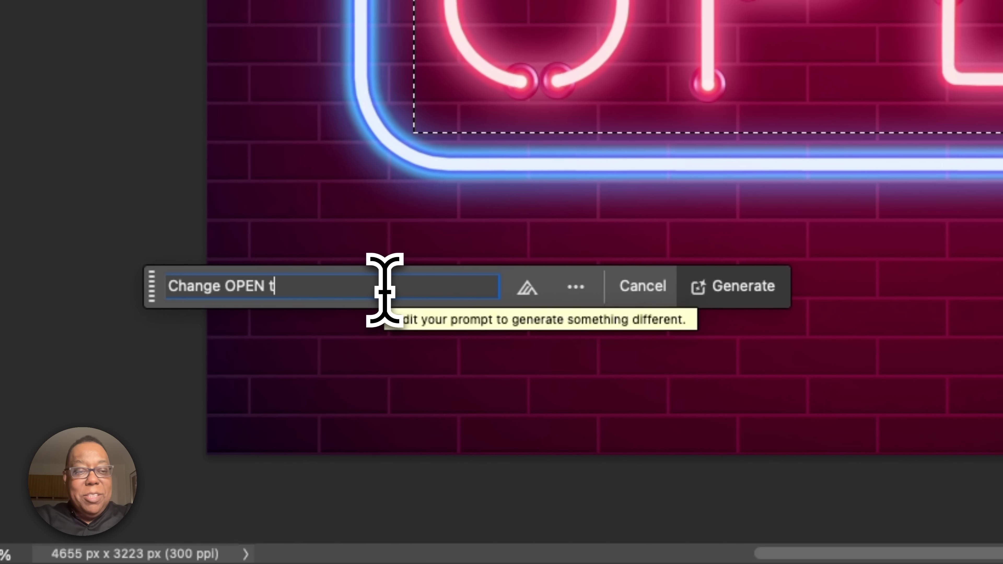
type("o CLOSED")
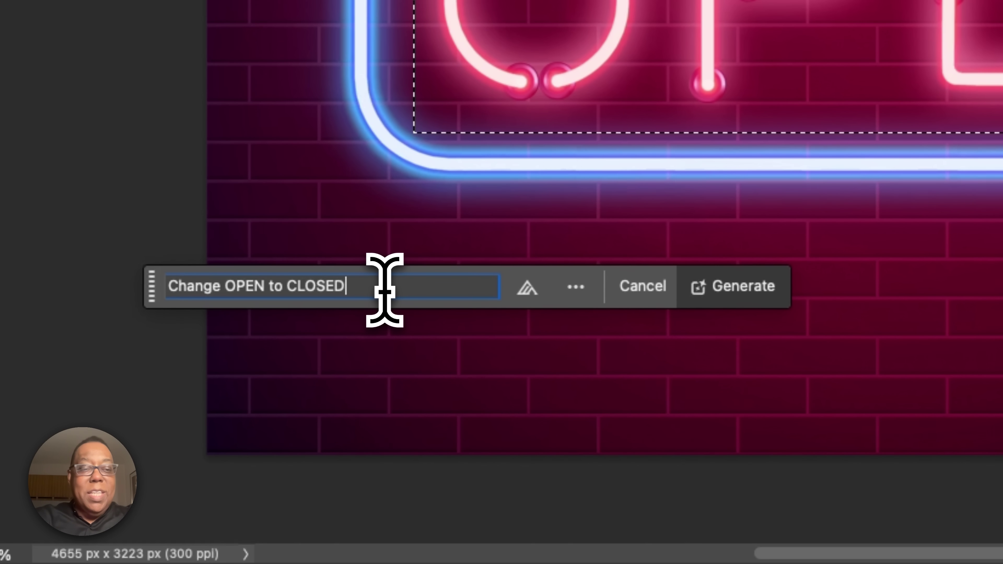
left_click(759, 286)
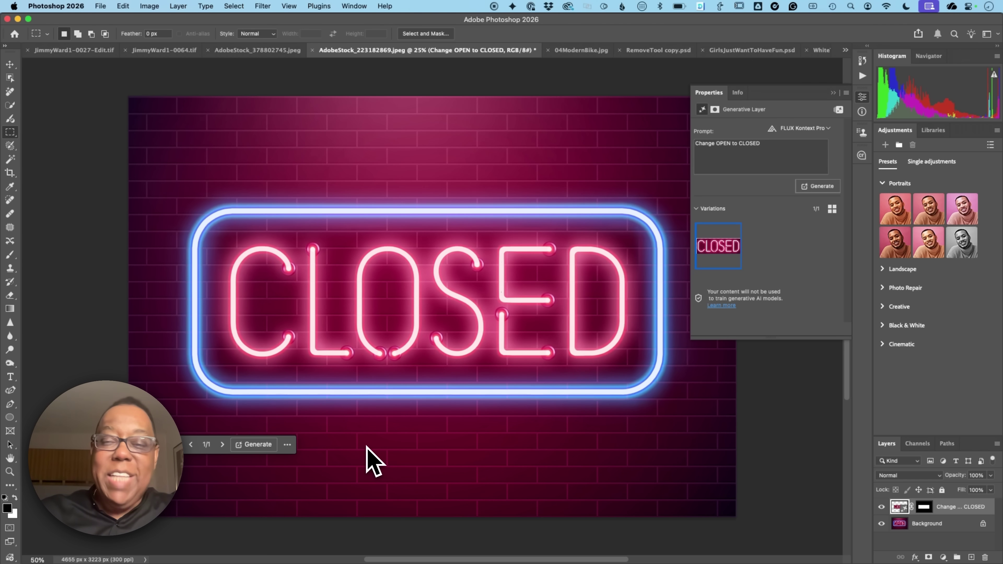
Compare the CLOSED layer against the original OPEN, then switch to 04ModernBike.jpg
left_click(881, 506)
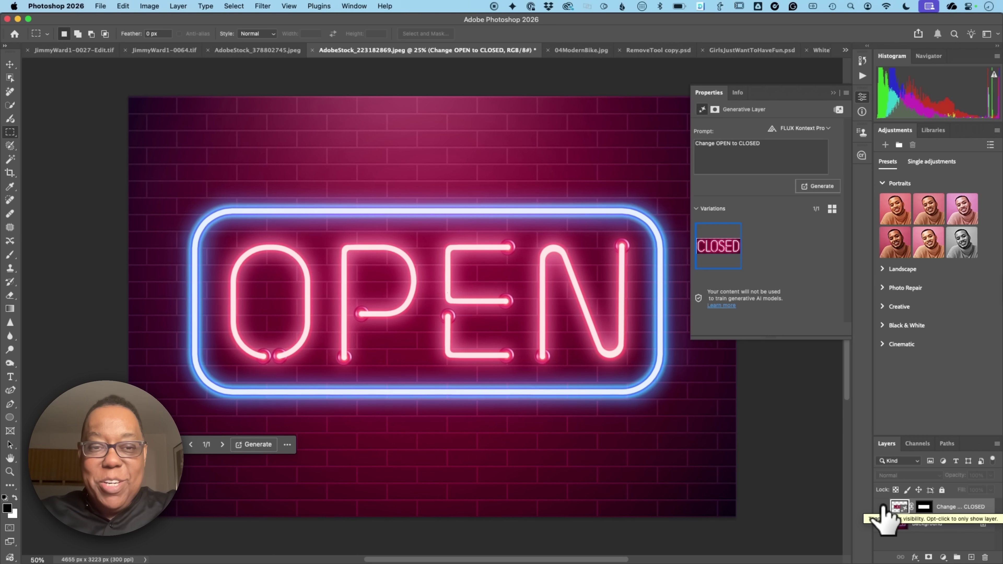
left_click(881, 507)
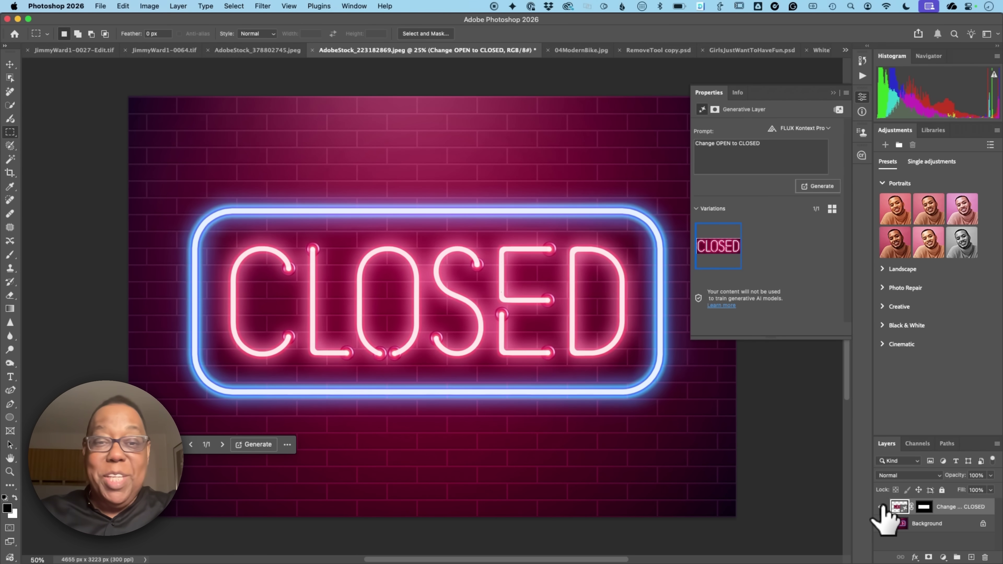
left_click(881, 507)
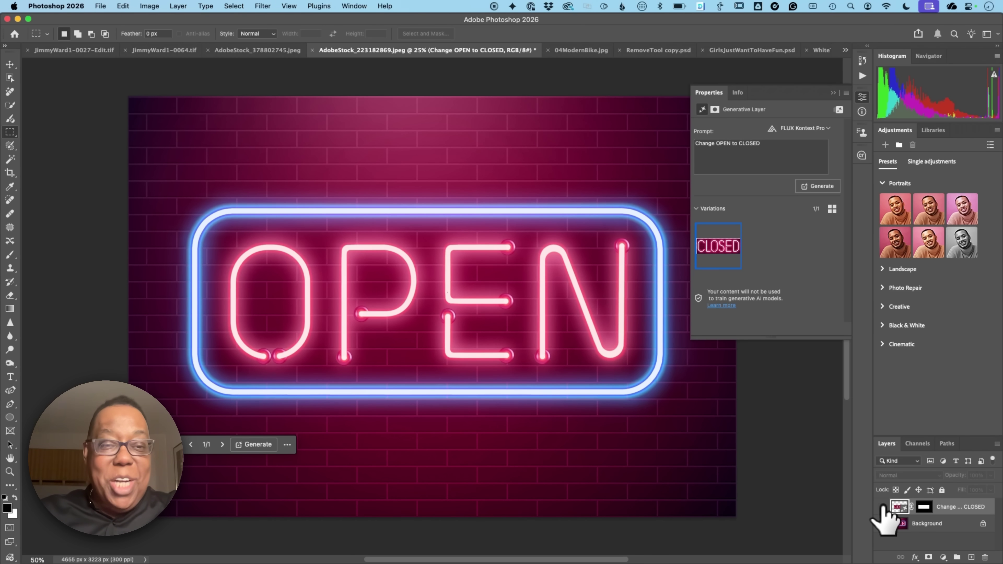
left_click(881, 507)
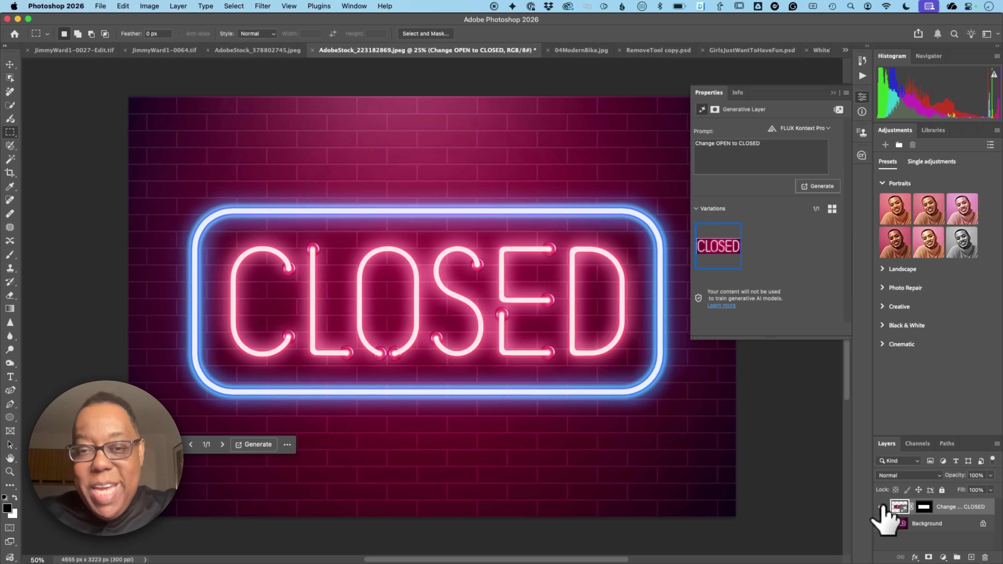
left_click(880, 507)
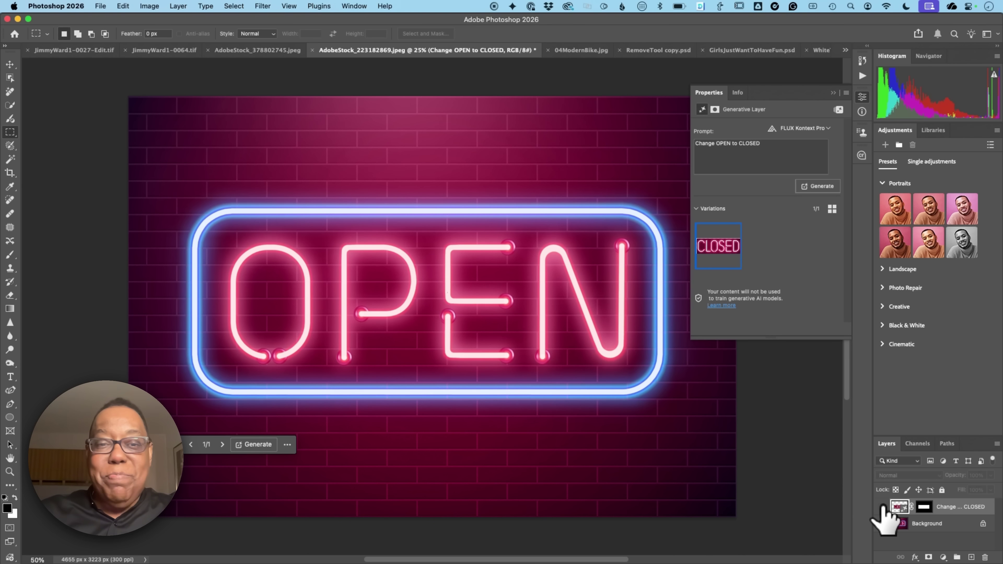
left_click(882, 508)
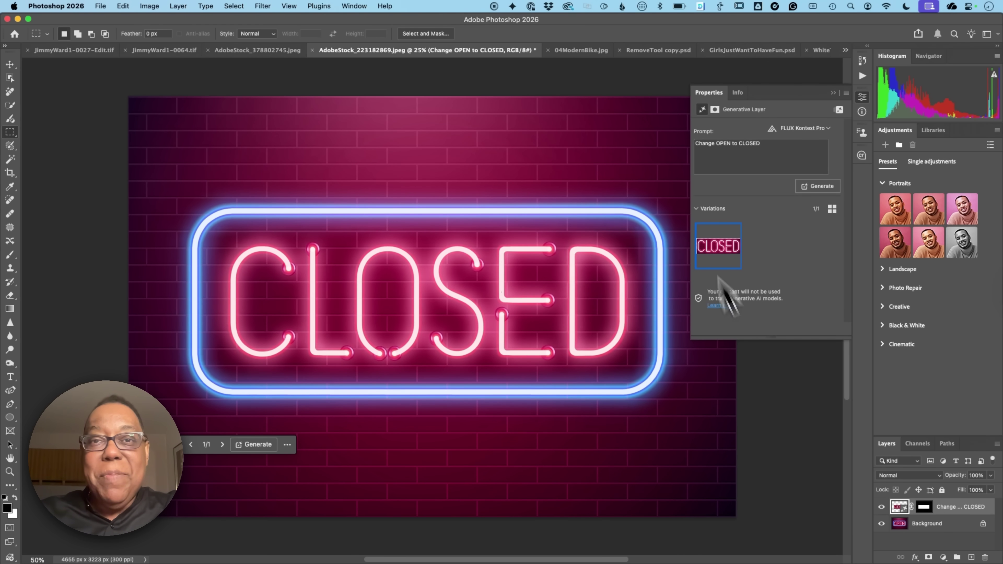
left_click(591, 51)
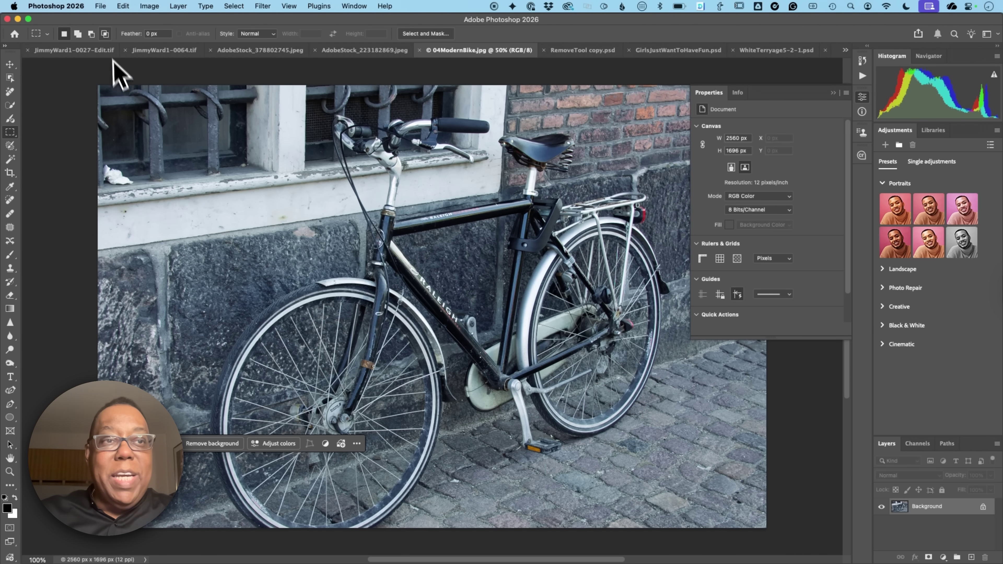
left_click(79, 6)
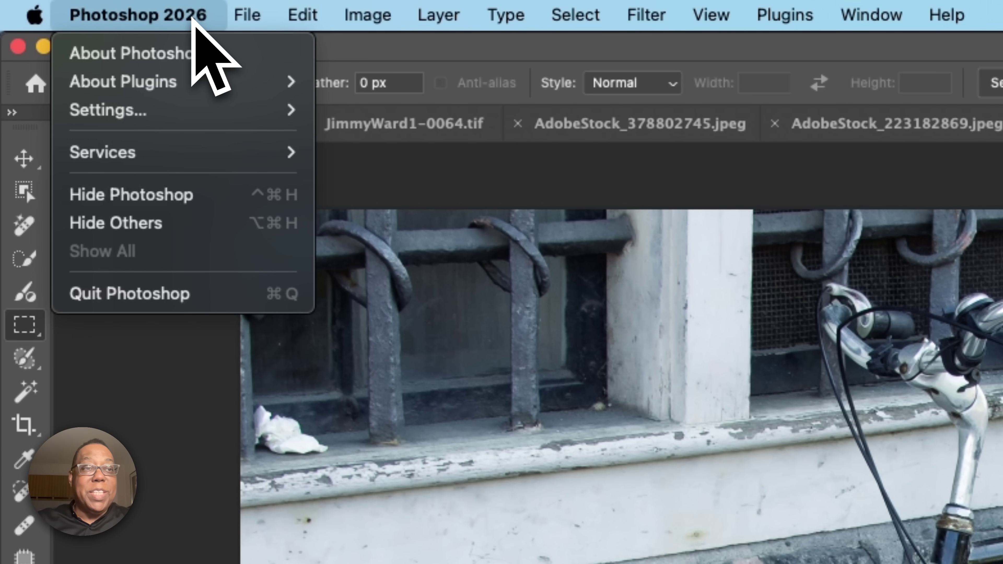
mouse_move(193, 112)
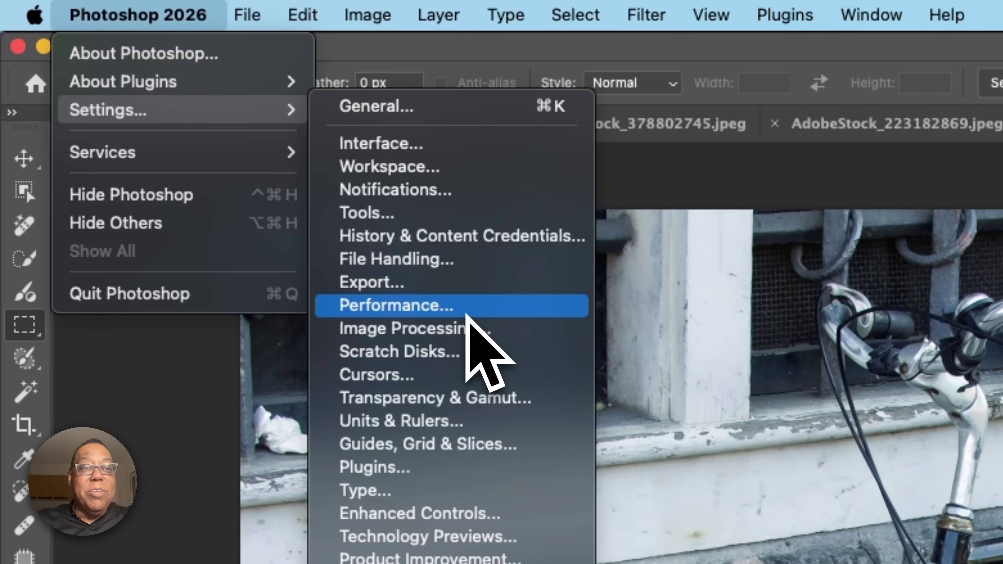
left_click(471, 332)
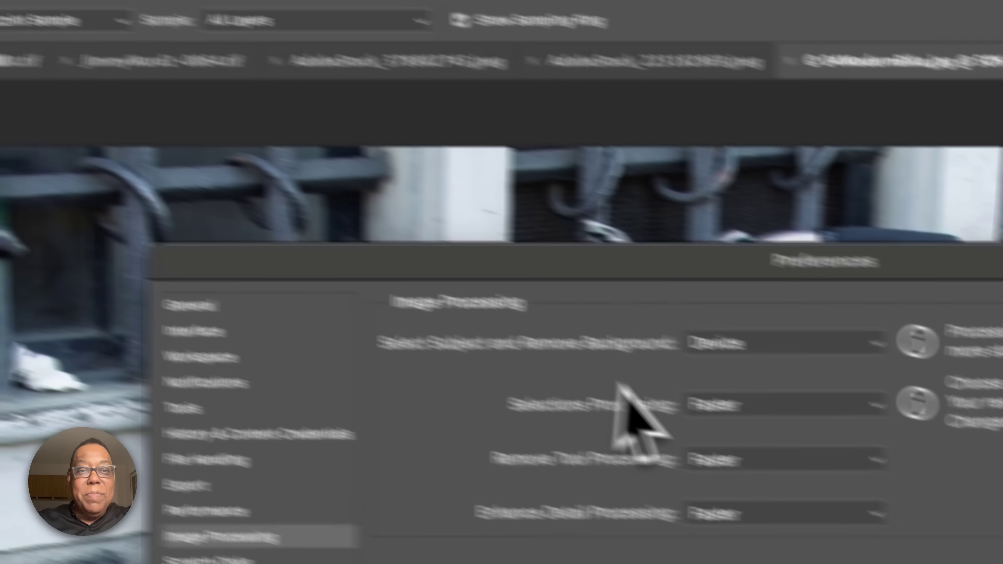
left_click(685, 315)
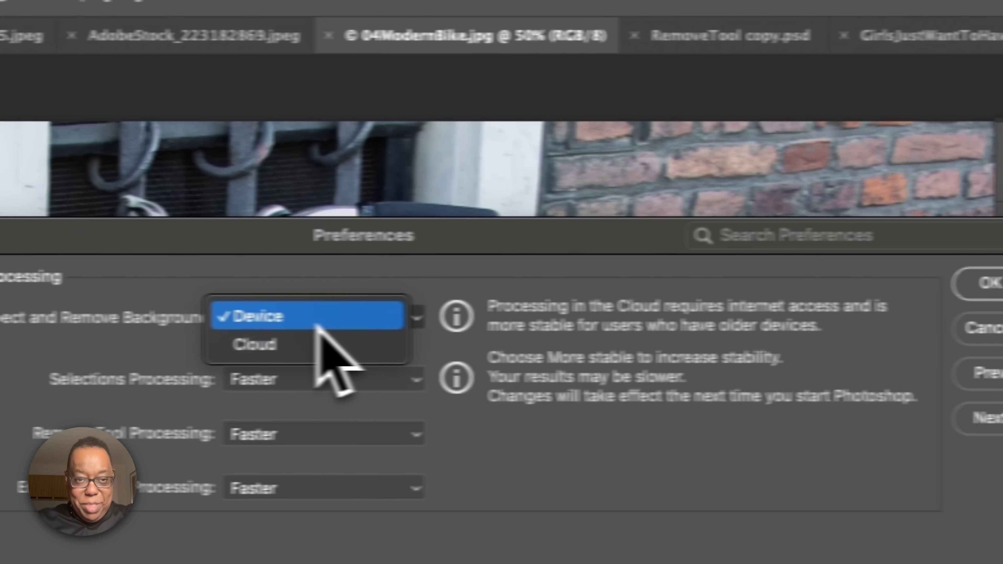
left_click(661, 320)
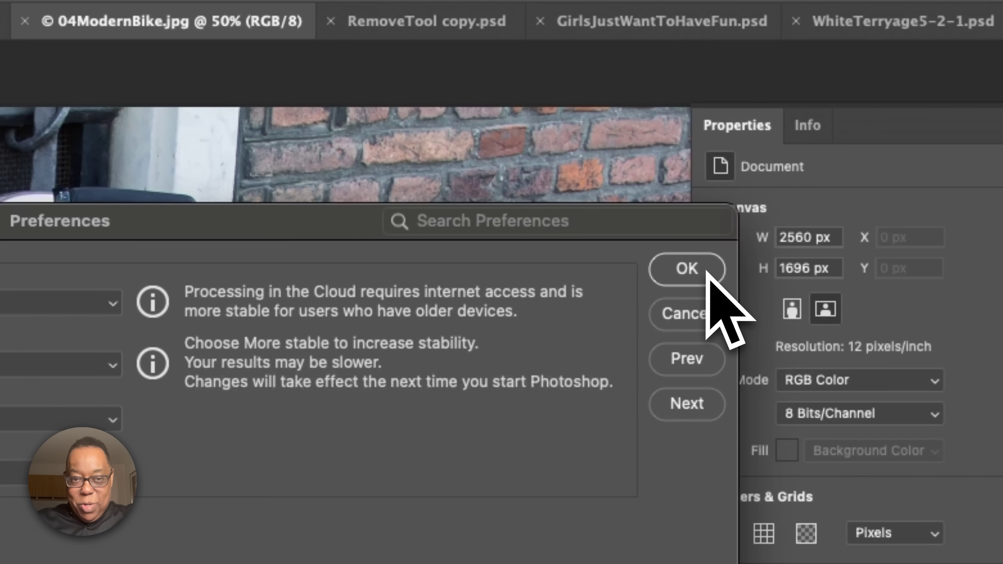
left_click(952, 283)
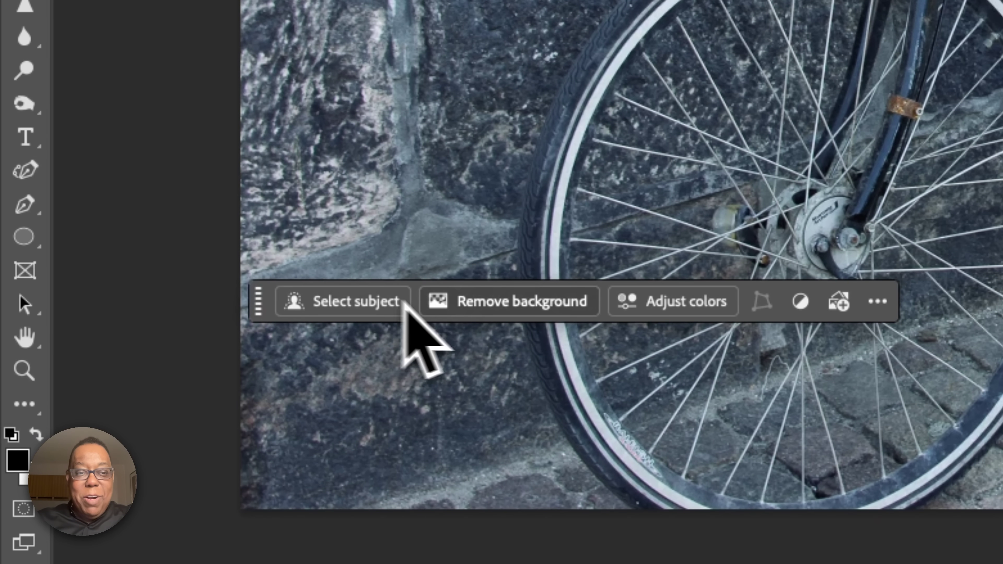
Remove the bicycle's background, compare via undo, and inspect Layer 0's mask on its own
left_click(493, 306)
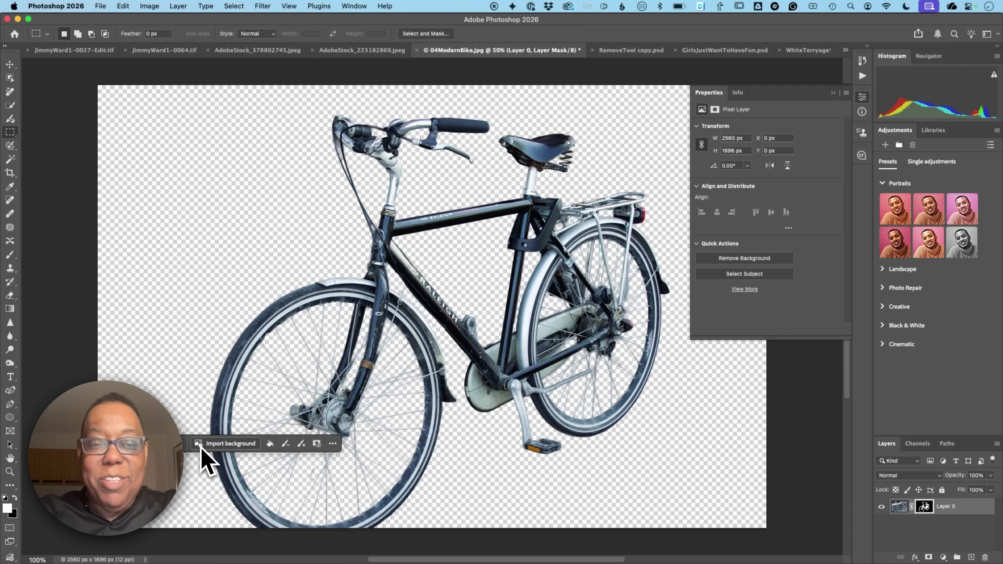
mouse_move(624, 555)
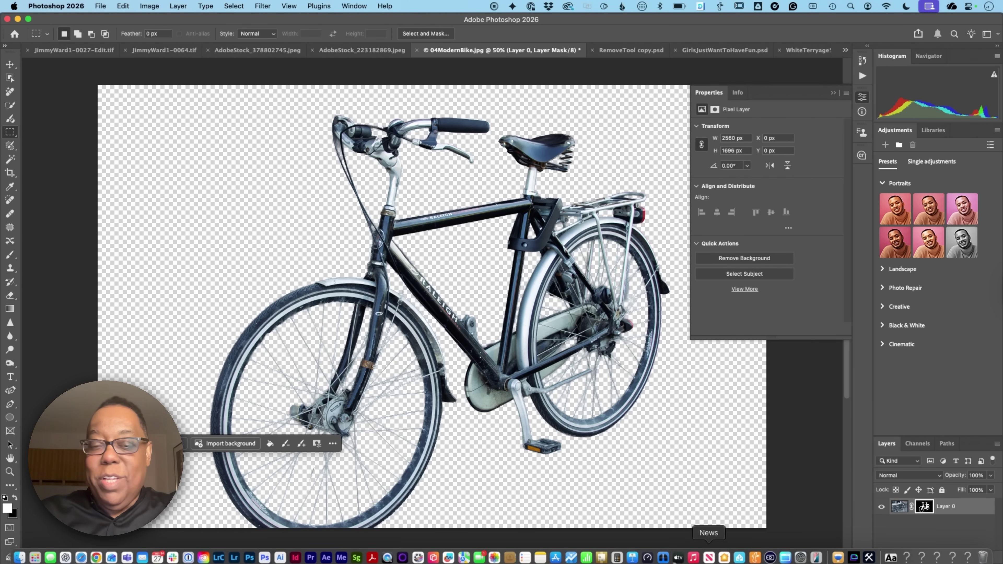
key("super+z")
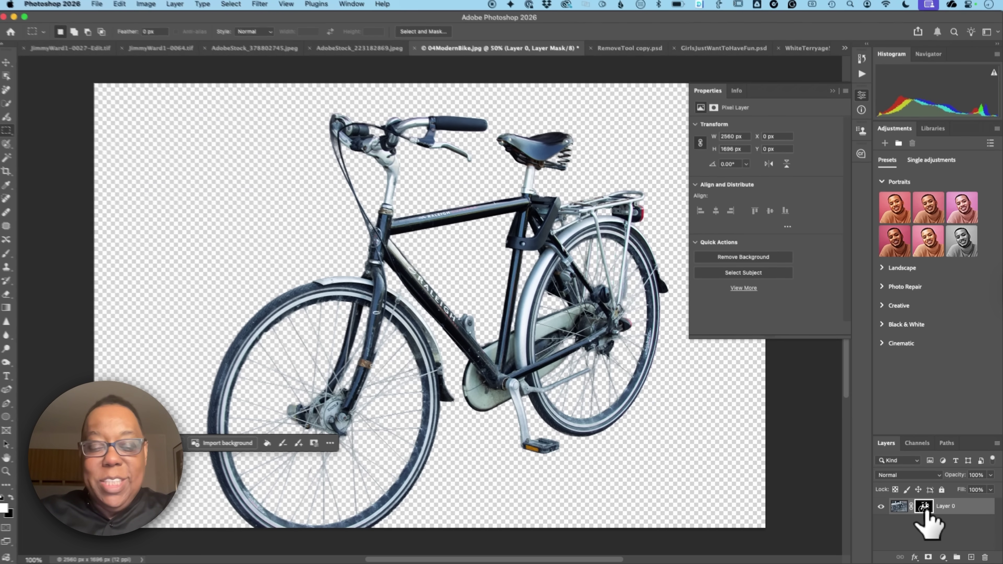
left_click(924, 506, "alt")
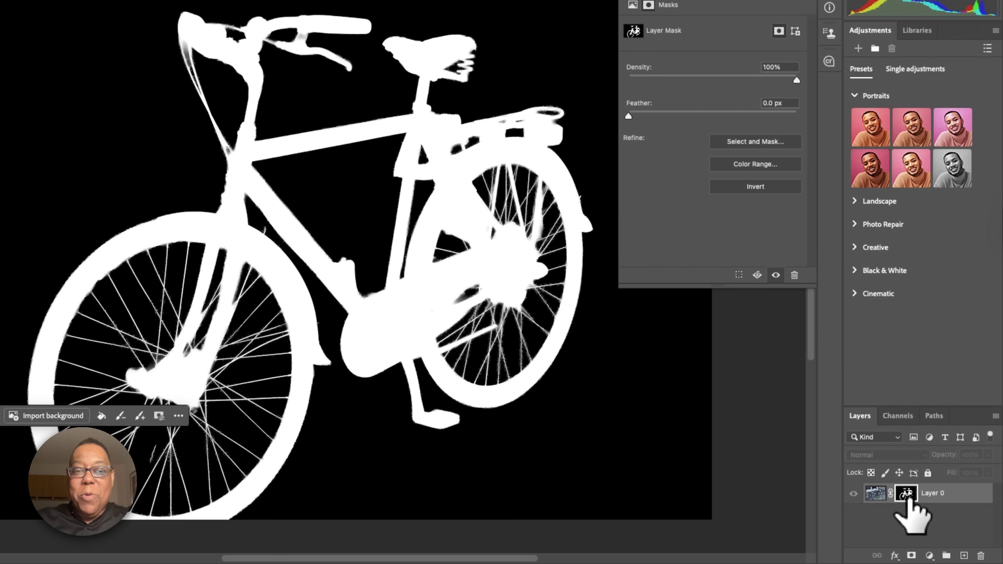
left_click(906, 500, "alt")
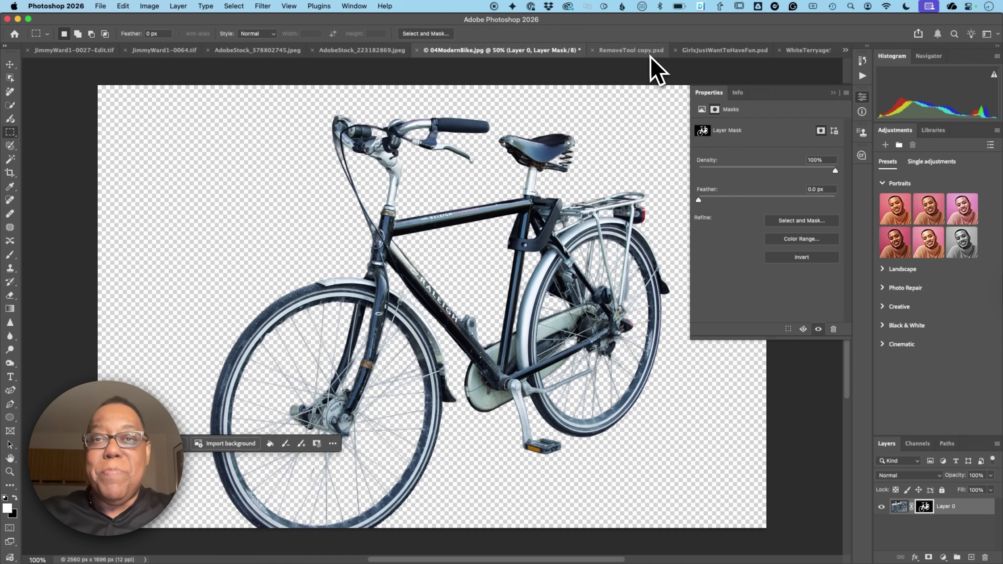
On RemoveTool copy.psd, zoom in and set the Remove tool to always use Generative AI
left_click(632, 50)
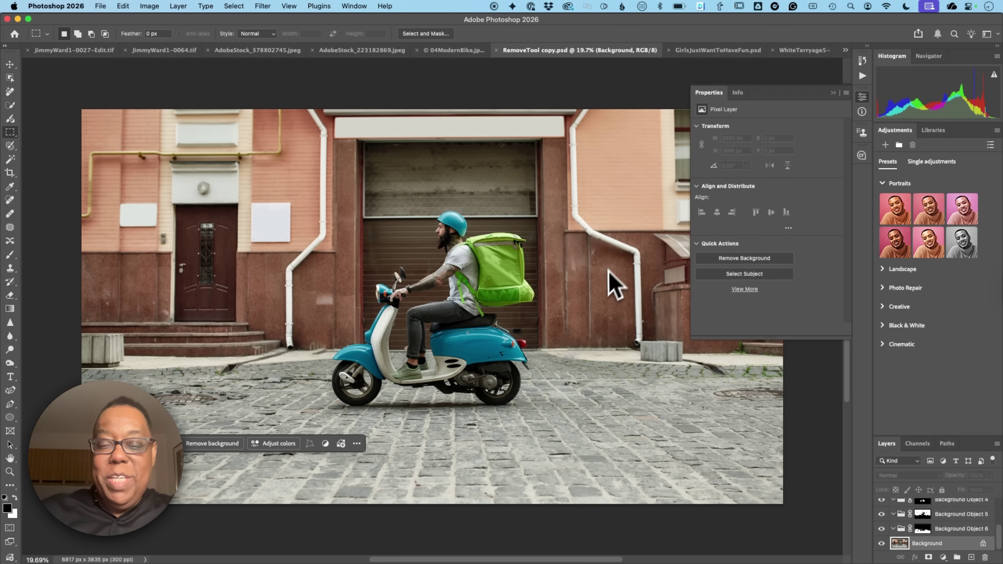
key("super+equal")
key("super+equal")
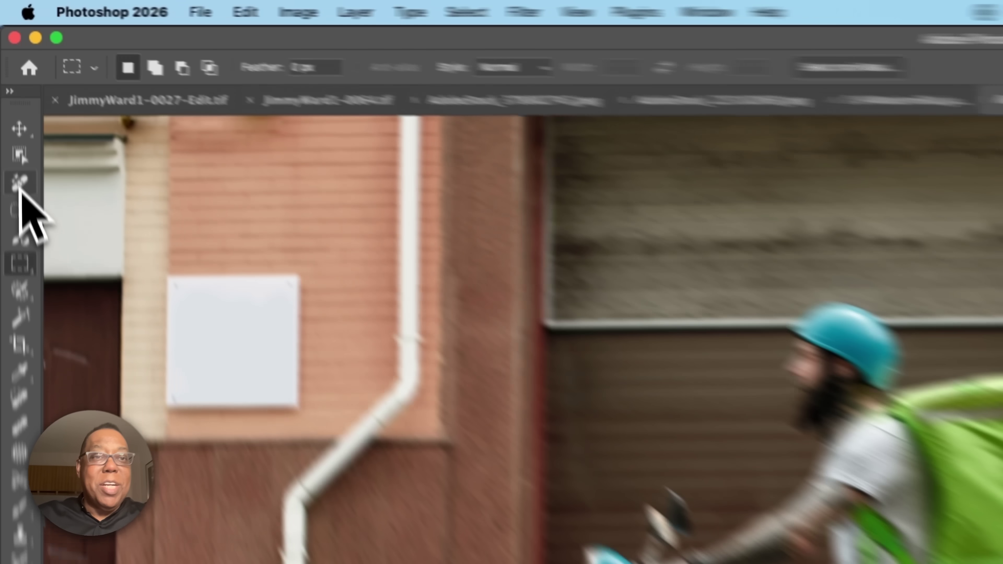
left_click(10, 91)
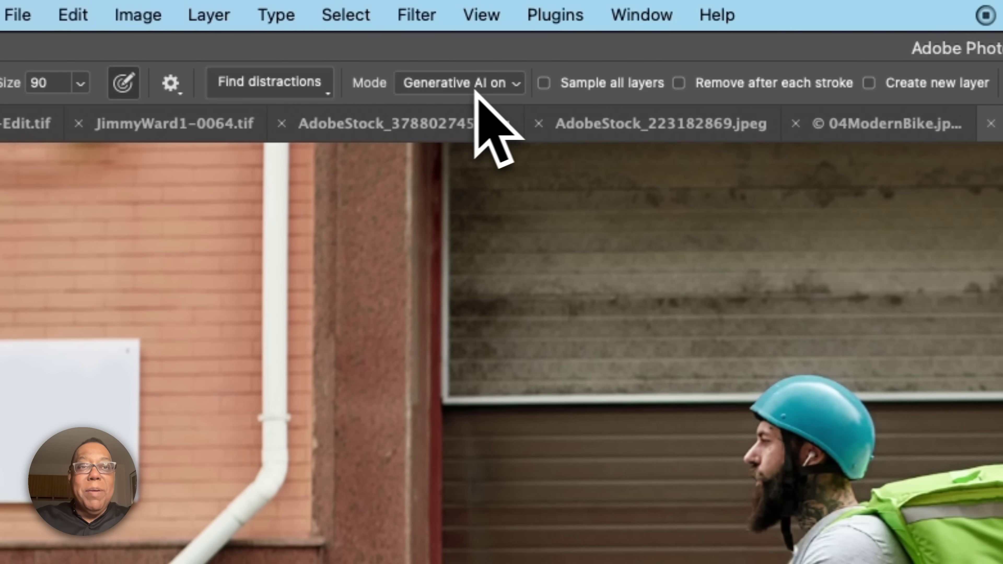
left_click(691, 83)
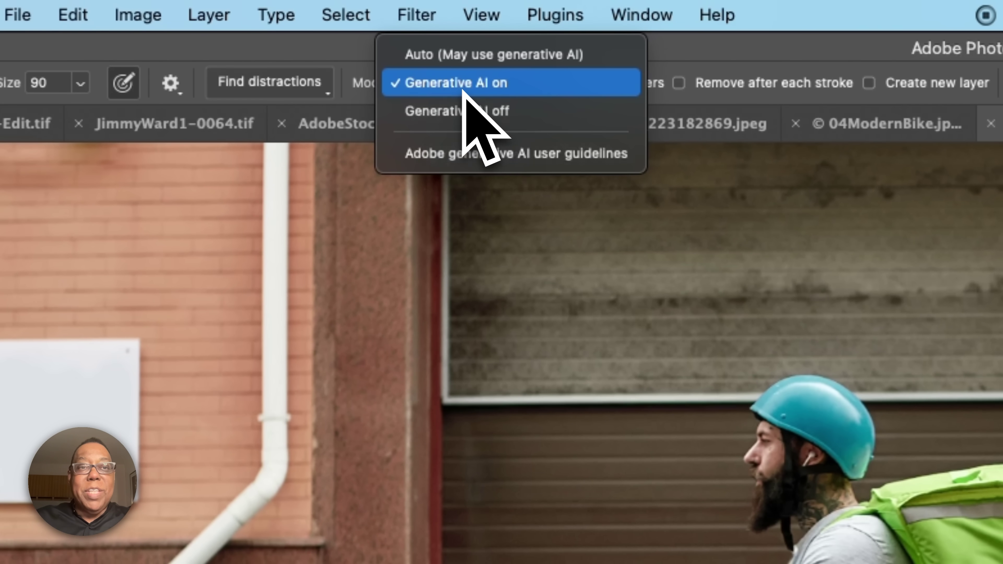
left_click(499, 84)
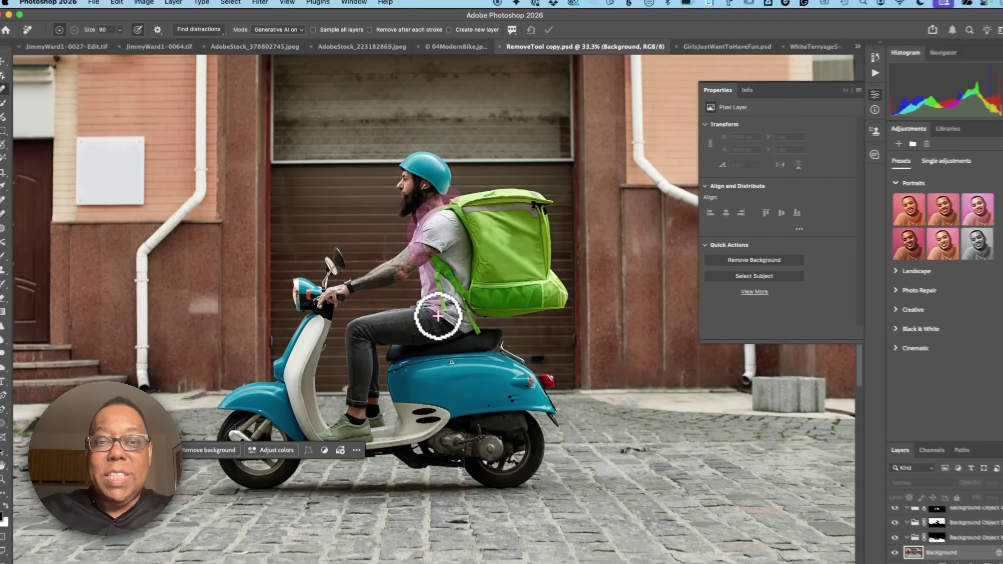
Paint over the green backpack, apply the removal, and compare before and after
mouse_move(438, 316)
left_mouse_down()
mouse_move(452, 332)
mouse_move(501, 337)
mouse_move(566, 322)
mouse_move(579, 292)
mouse_move(562, 188)
mouse_move(512, 177)
mouse_move(457, 191)
left_mouse_up()
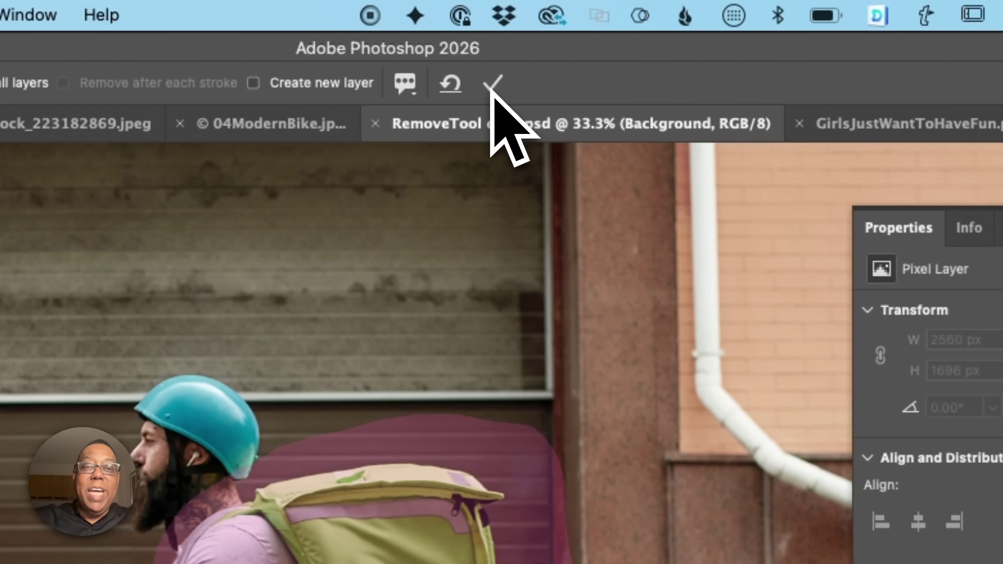
left_click(491, 88)
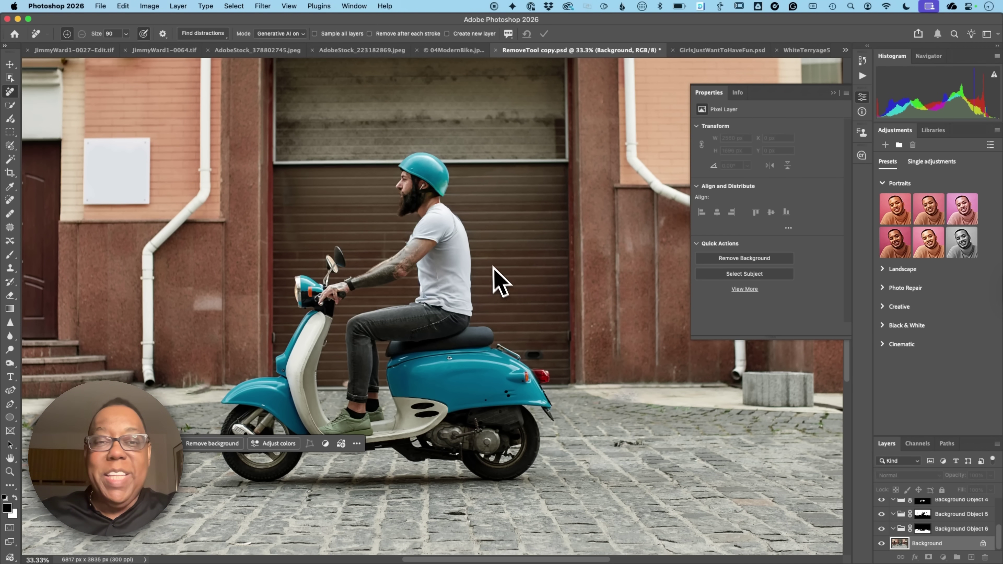
left_click(877, 545)
left_click(877, 546)
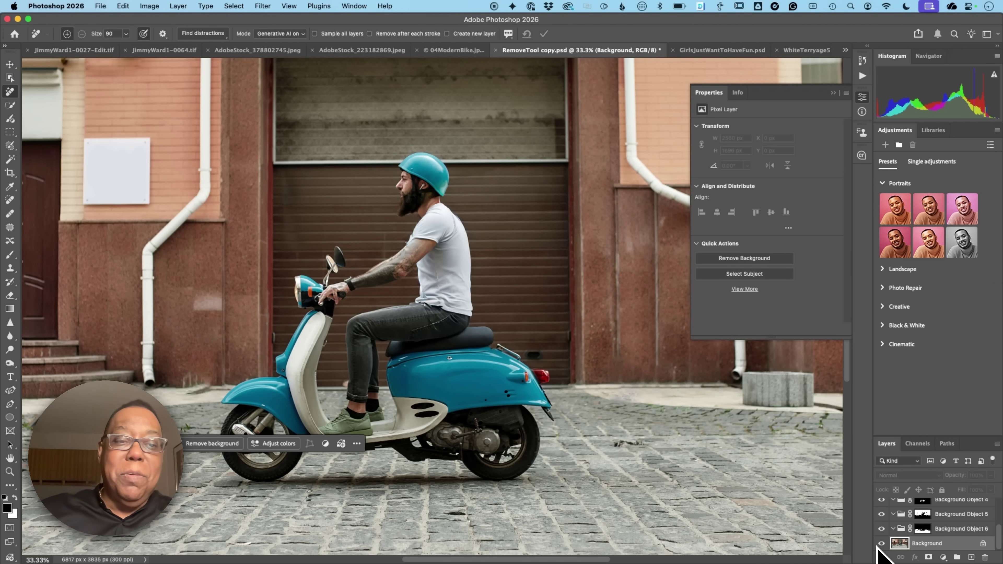
mouse_move(869, 561)
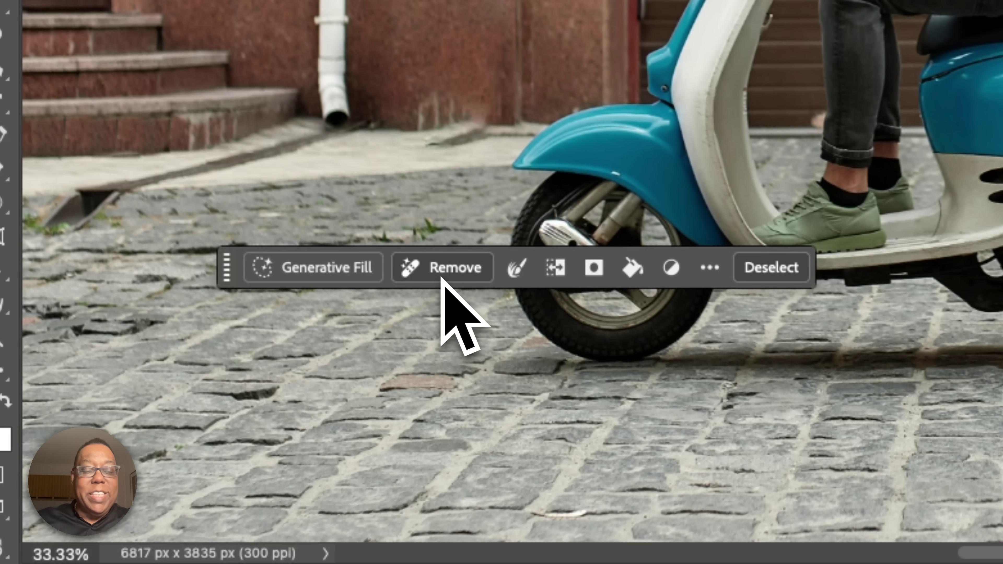
Remove the selected area from the scooter scene, then switch to GirlsJustWantToHaveFun.psd
left_click(454, 278)
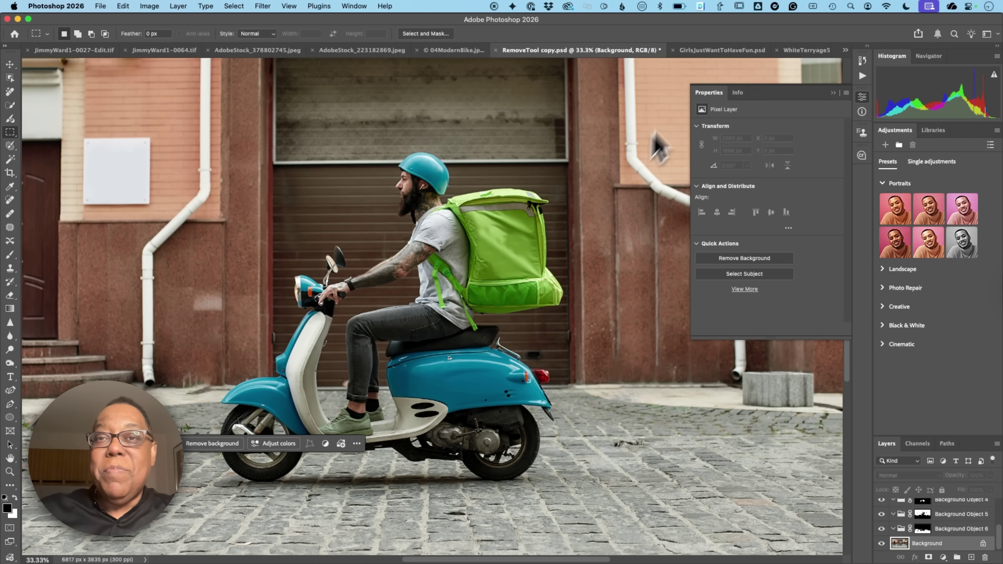
left_click(706, 55)
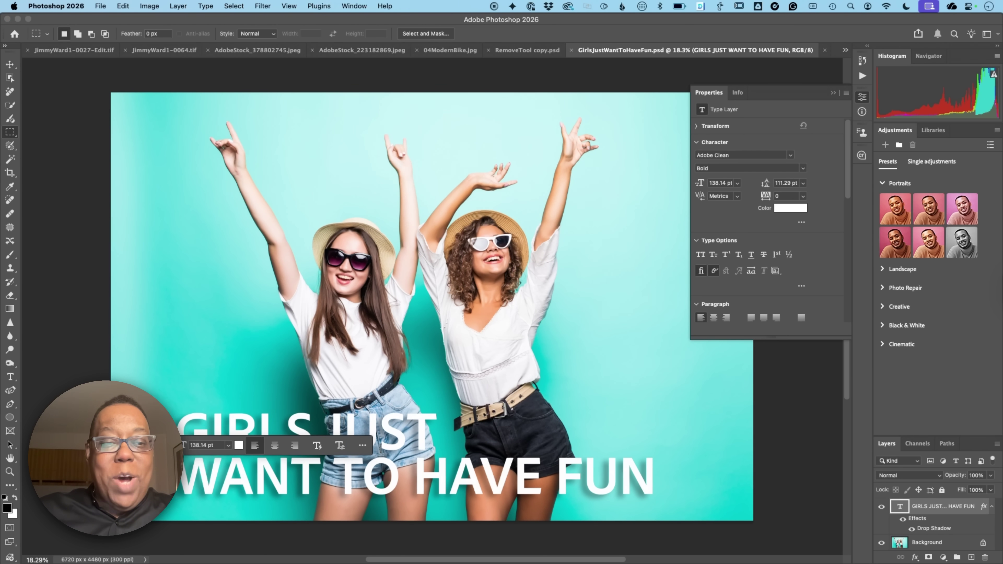
Check the headline layer's visibility and convert it to dynamic text filling the width
left_click_drag(103, 447, 83, 277)
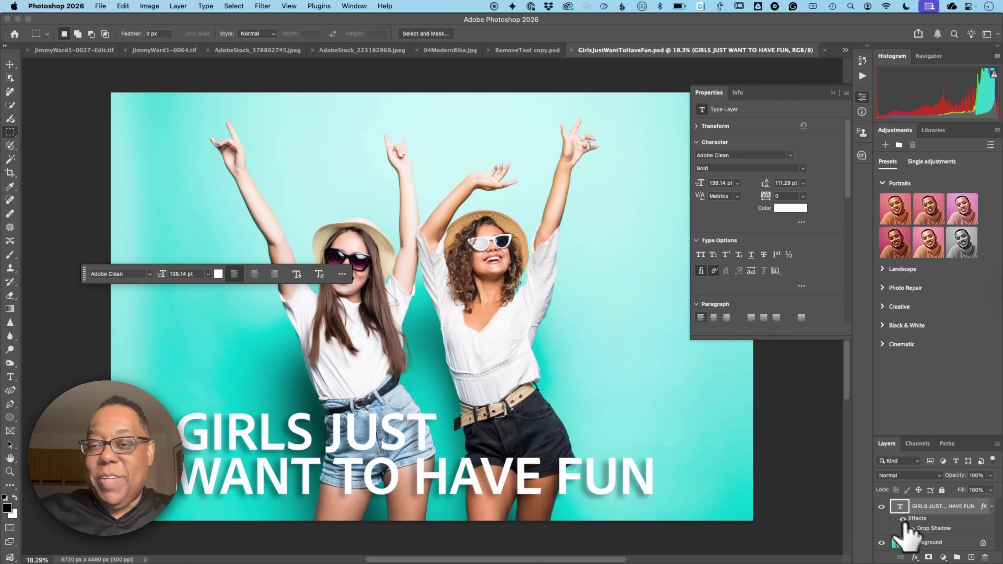
left_click(881, 506)
left_click(881, 506)
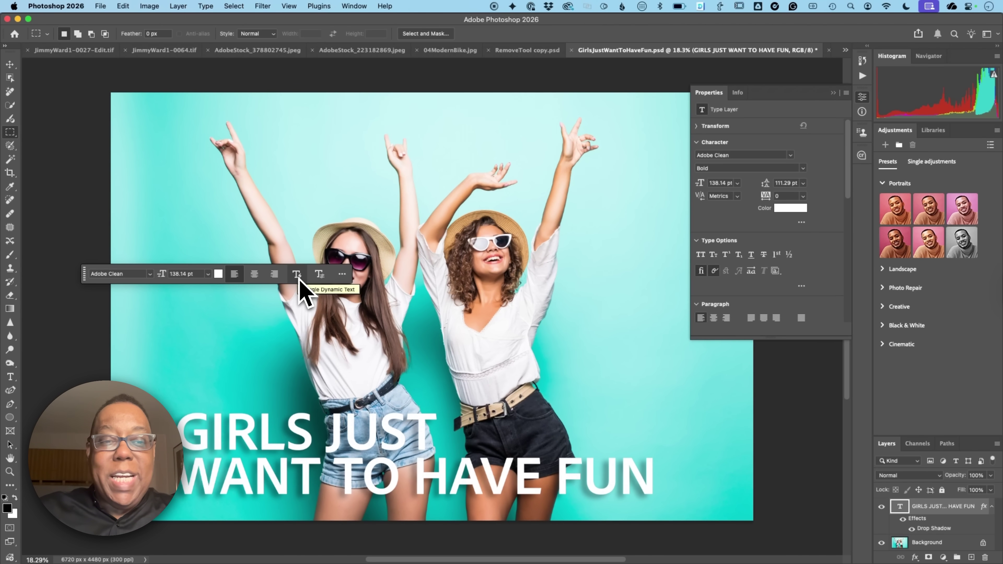
left_click(830, 218)
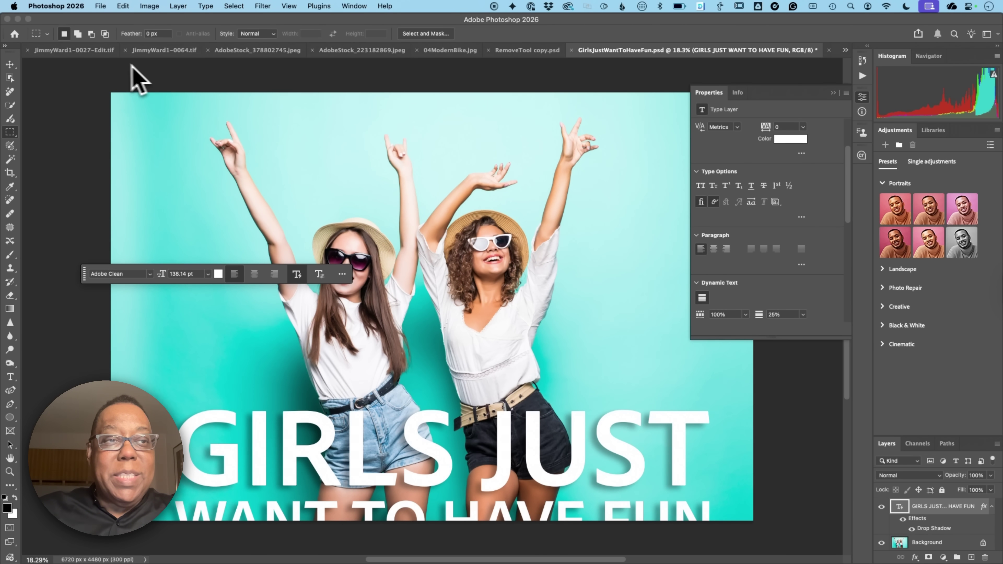
Move the headline up to mid-image and resize it across the women to 79.32 pt
left_click(10, 64)
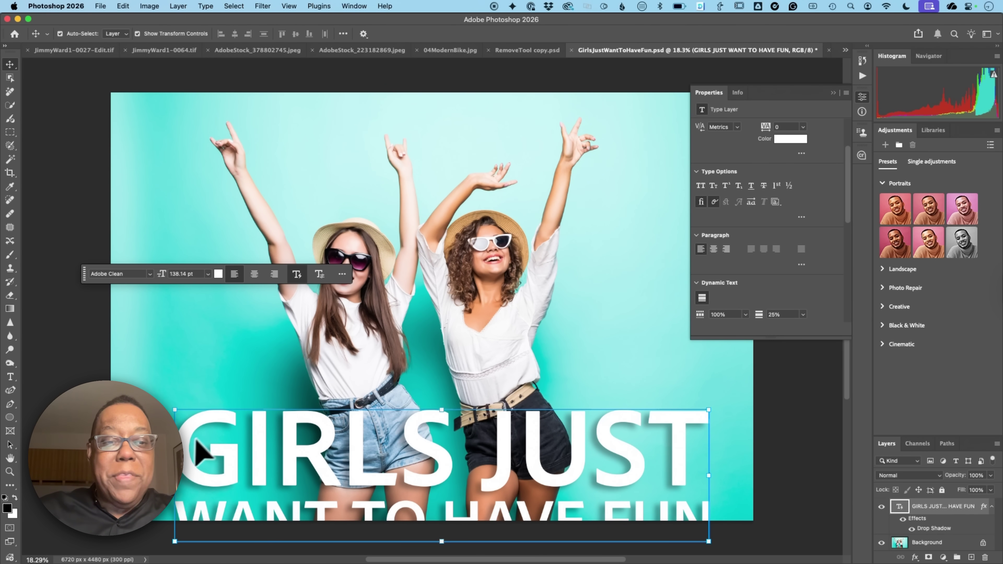
left_click_drag(197, 450, 156, 348)
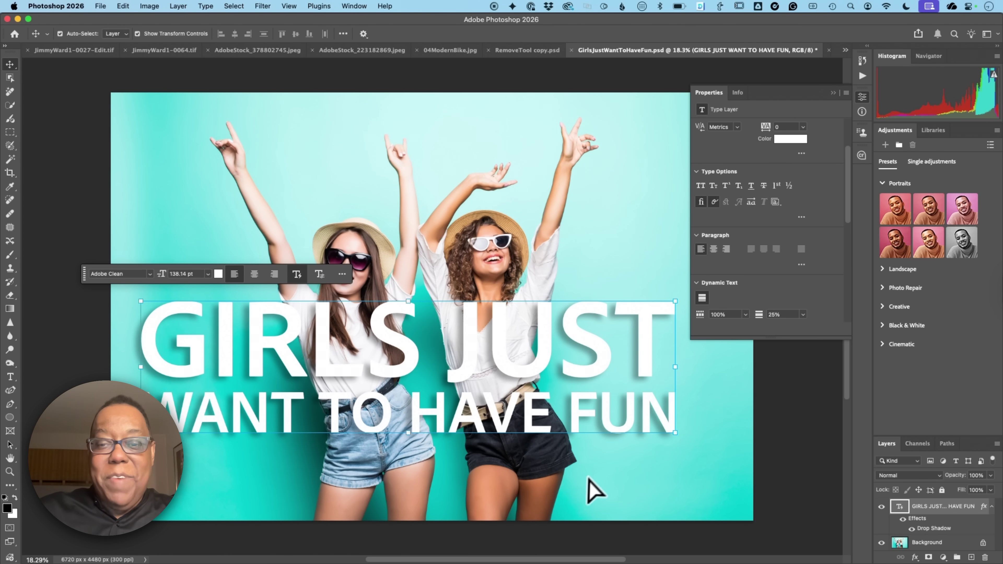
left_click_drag(675, 433, 614, 411)
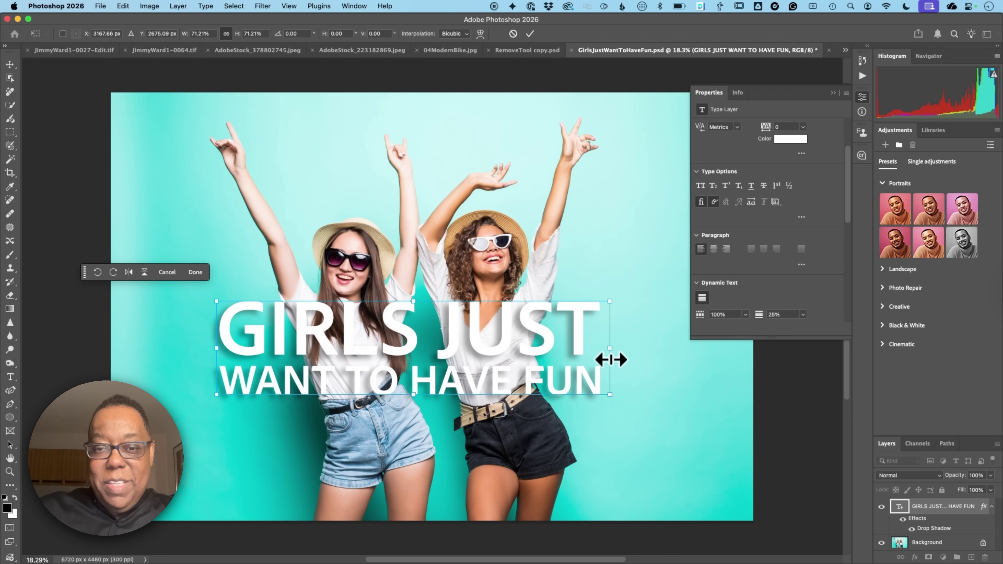
left_click_drag(610, 348, 509, 355)
key("Return")
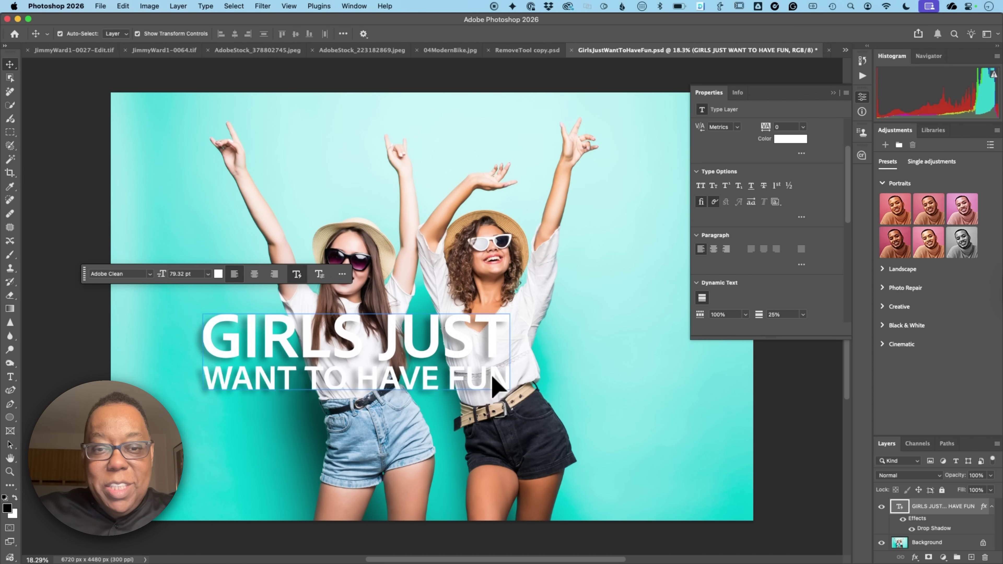
Append 'ALL THE TIME' to the headline and enlarge the text box across the lower photo
double_click(494, 381)
left_click(492, 369)
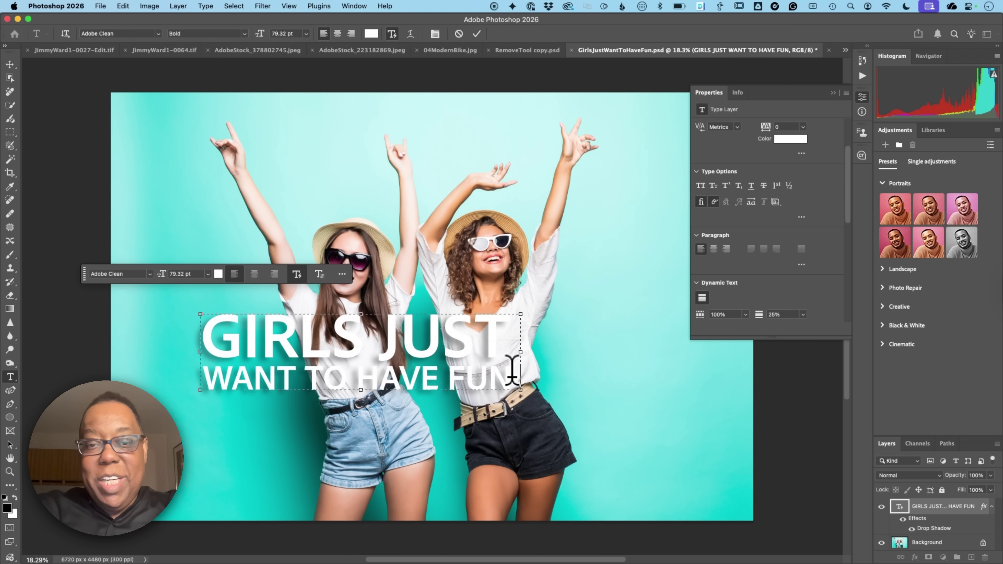
type("A")
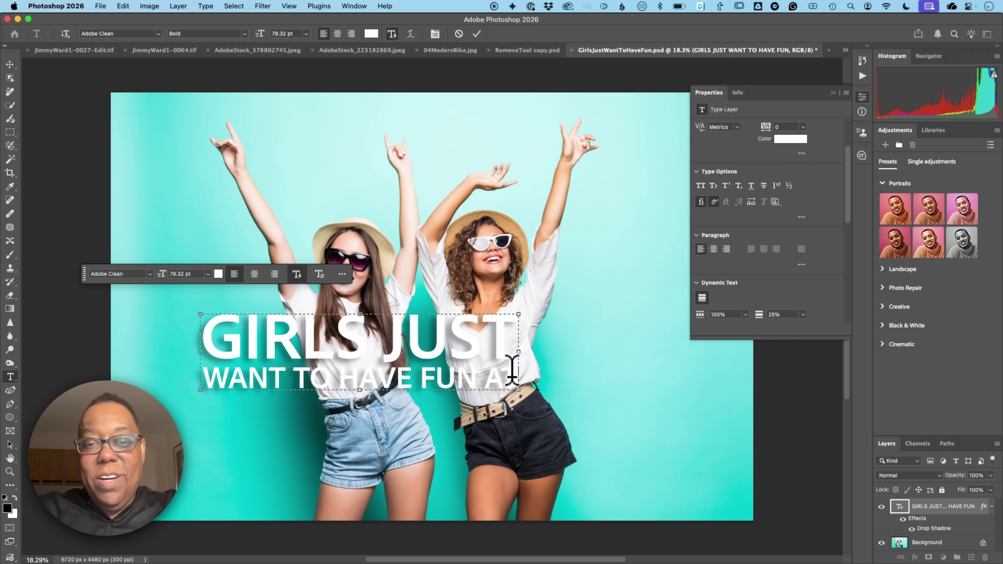
type("LL TH")
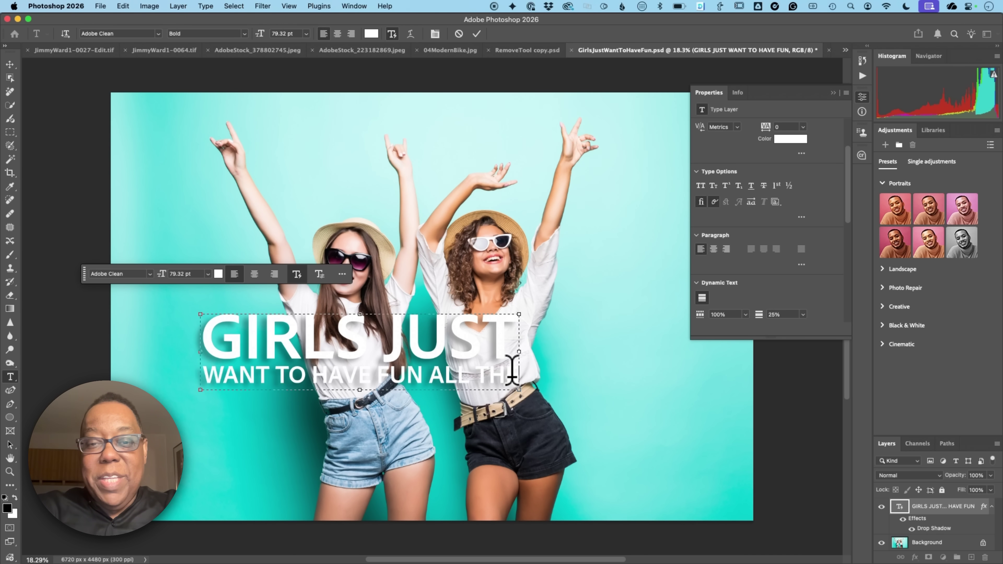
type("E TIME")
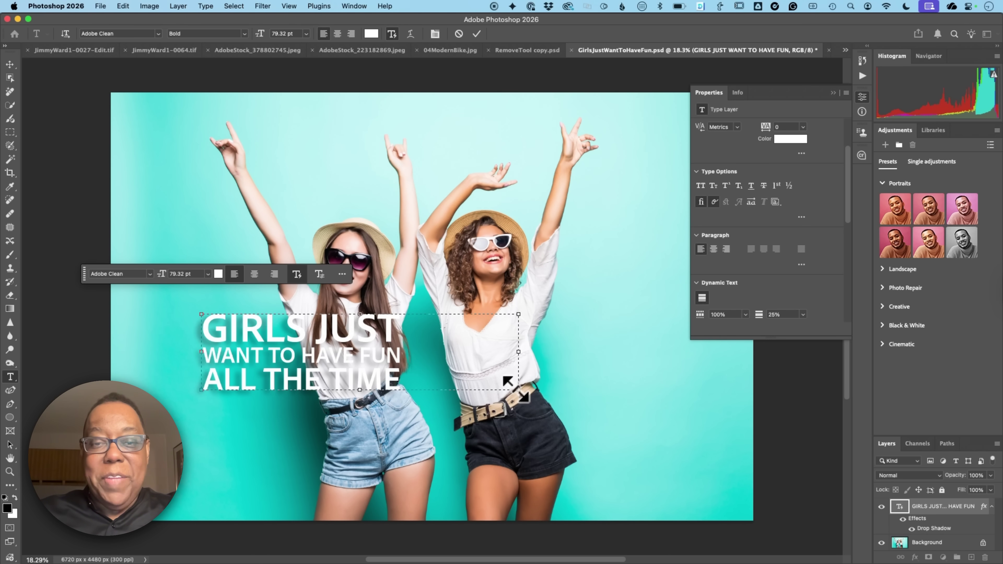
left_click_drag(518, 390, 649, 481)
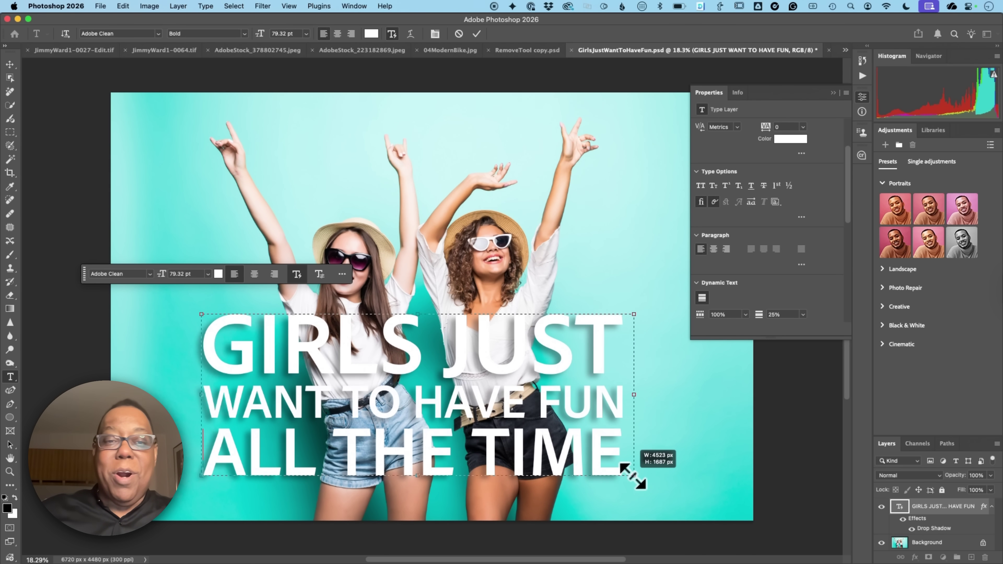
left_click_drag(632, 476, 634, 476)
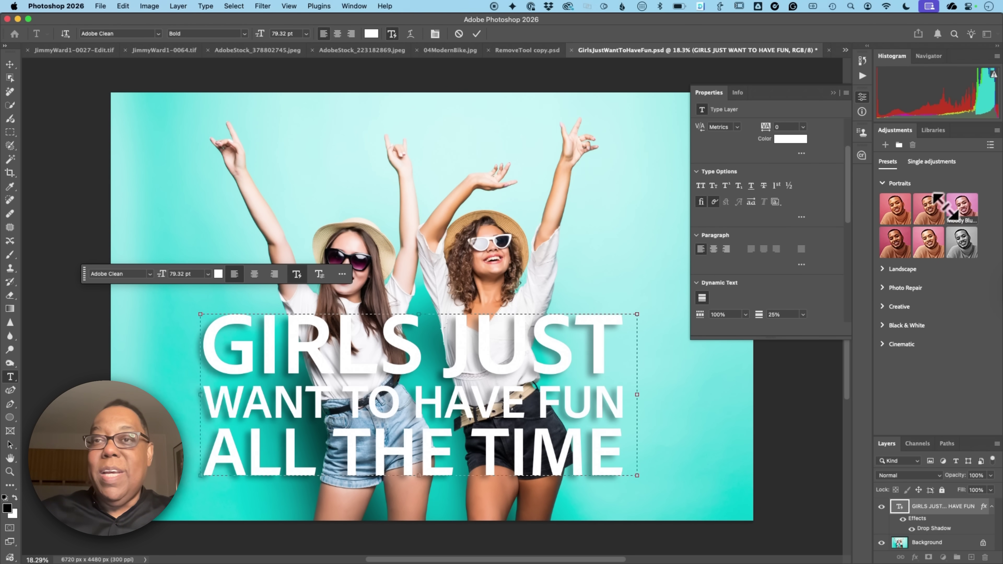
Switch to the WhiteTerryage5-2-1.psd portrait and bring up Image > Generative Upscale
left_click(845, 50)
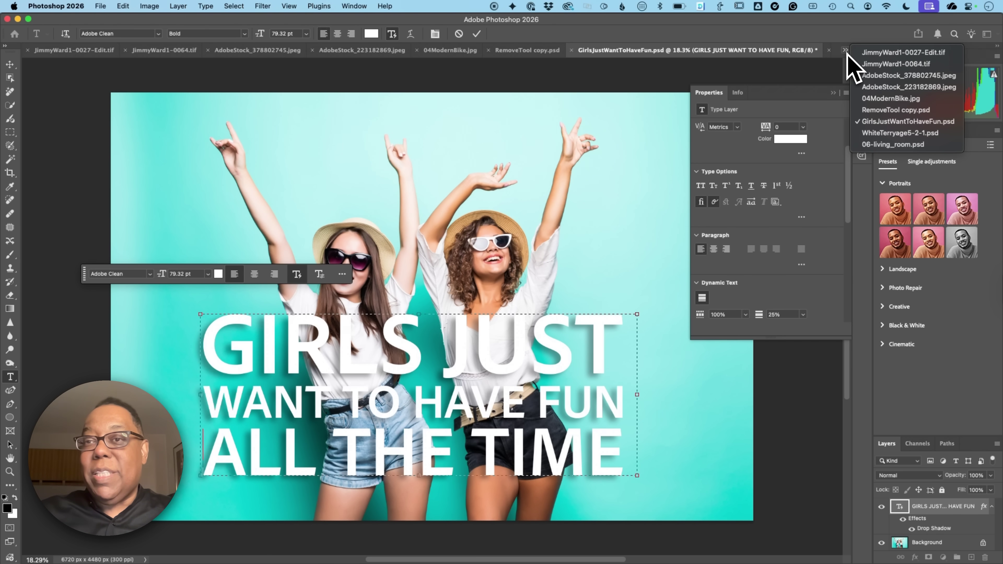
left_click(892, 133)
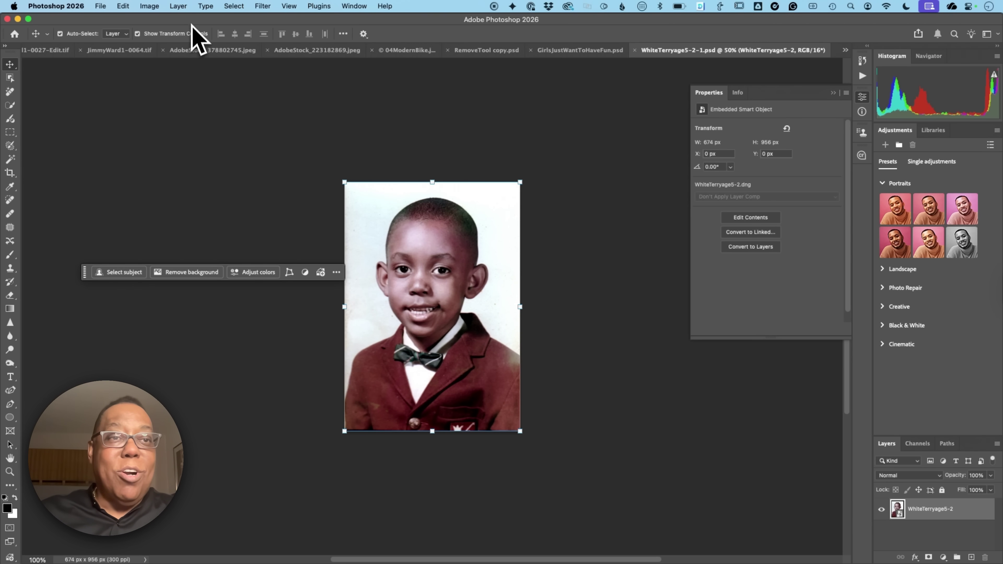
left_click(149, 6)
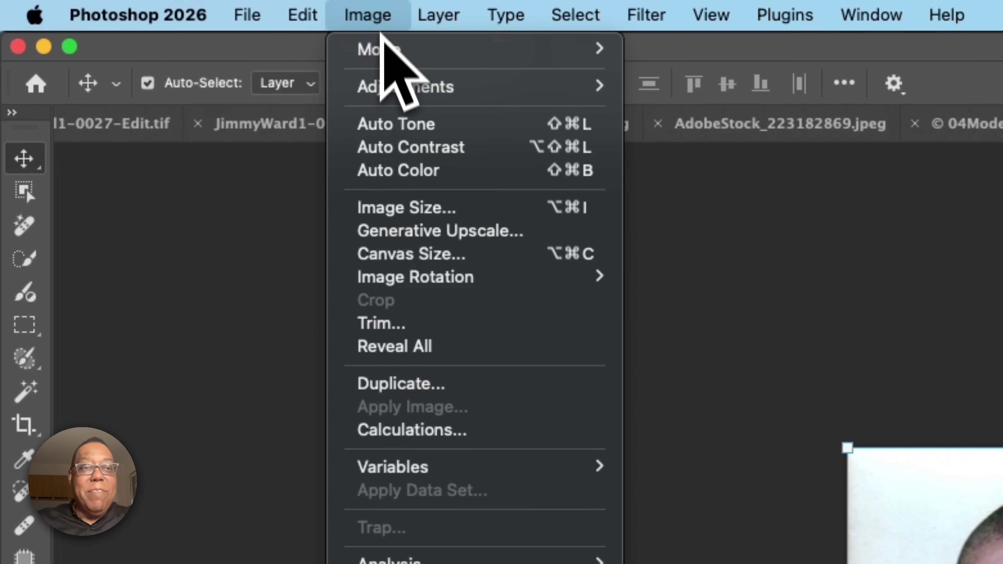
left_click(406, 232)
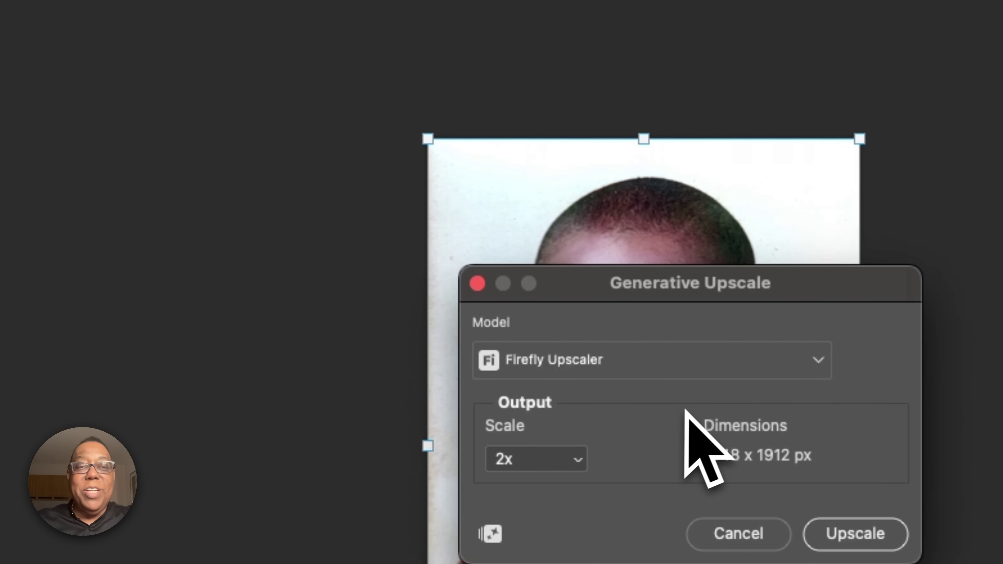
Set the upscale to Topaz Gigapixel with Face recovery on at 2x scale
left_click(698, 371)
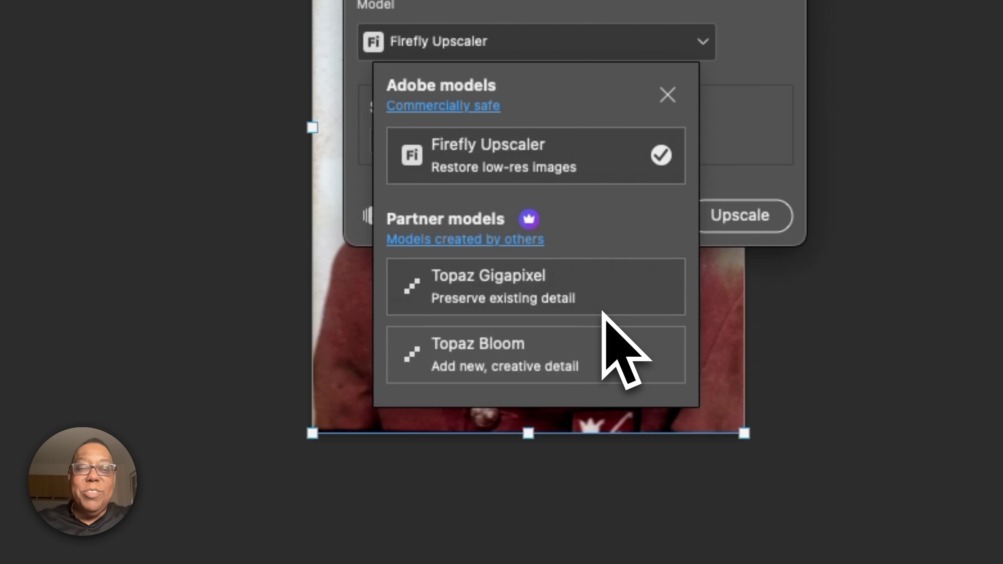
left_click(521, 294)
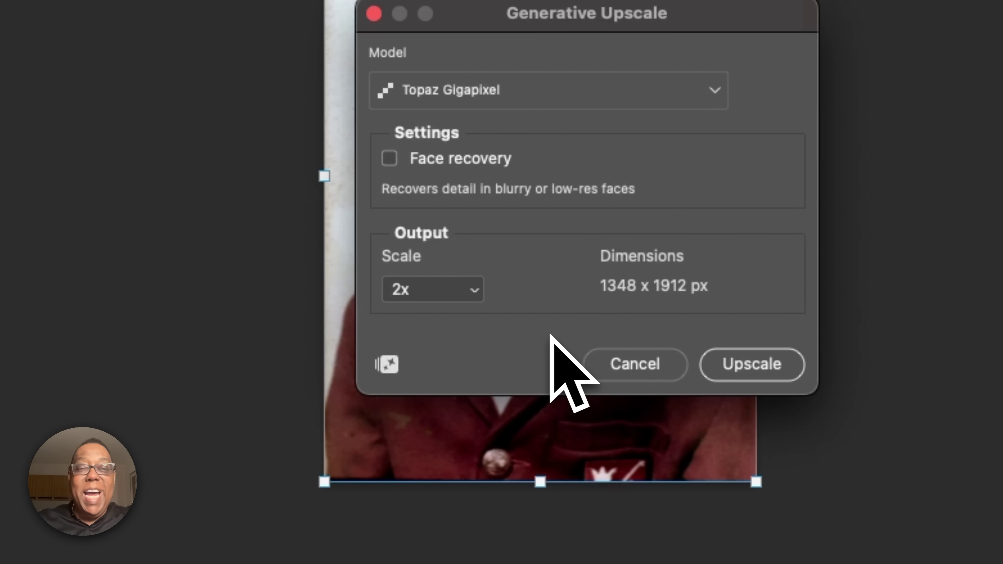
left_click(390, 159)
left_click(476, 296)
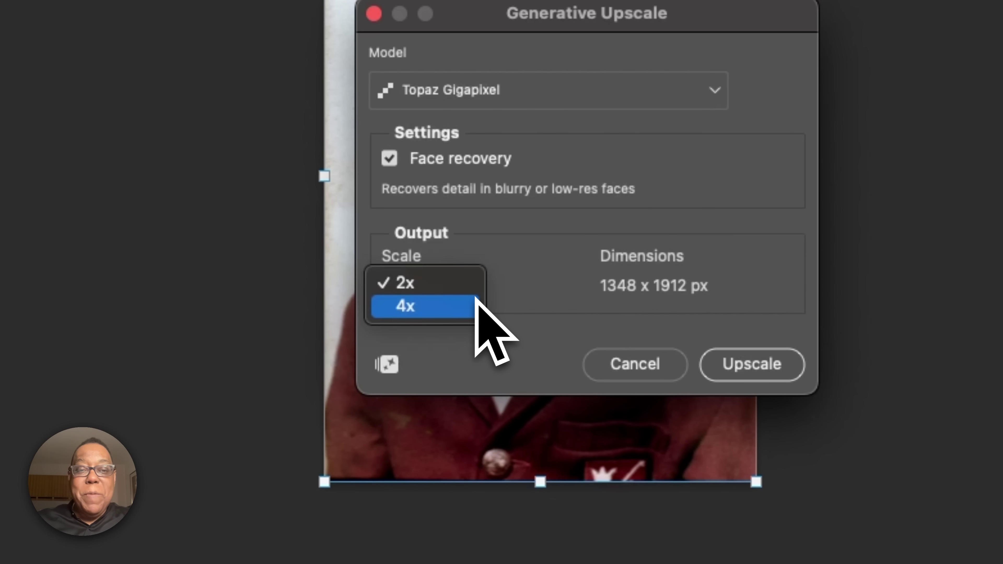
left_click(505, 294)
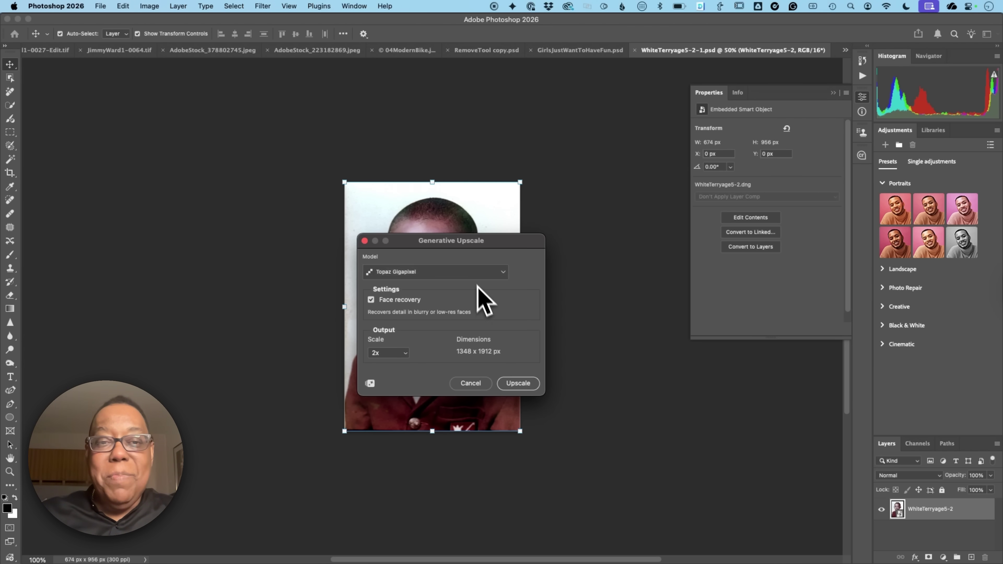
left_click(475, 274)
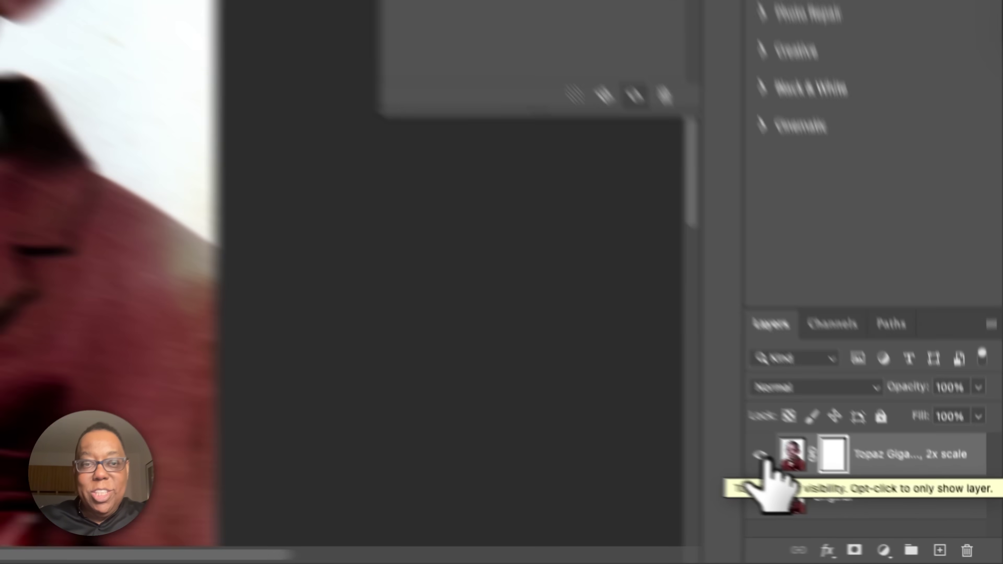
Compare the Topaz upscale against the Original layer, then switch to 06-living_room.psd
left_click(881, 509)
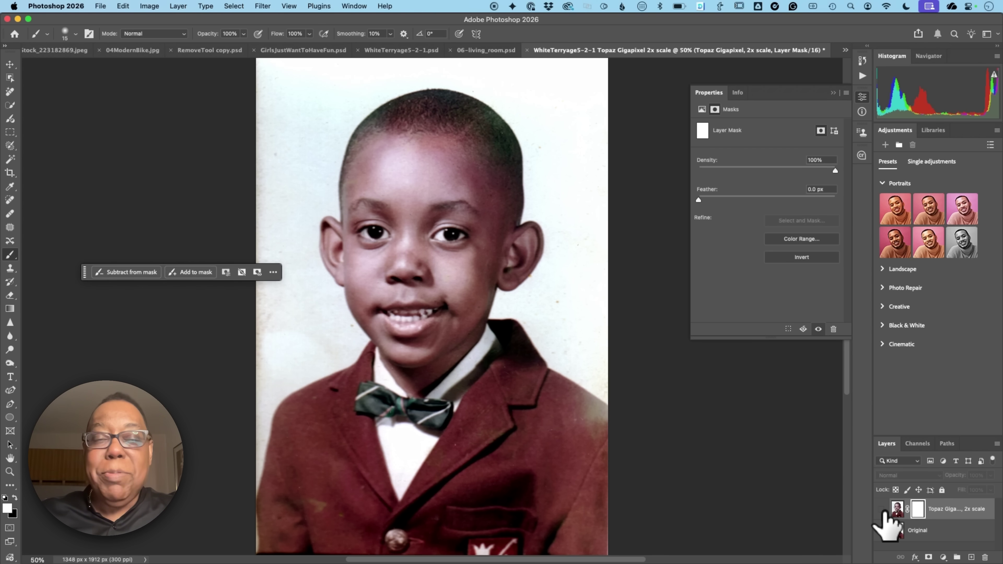
left_click(881, 509)
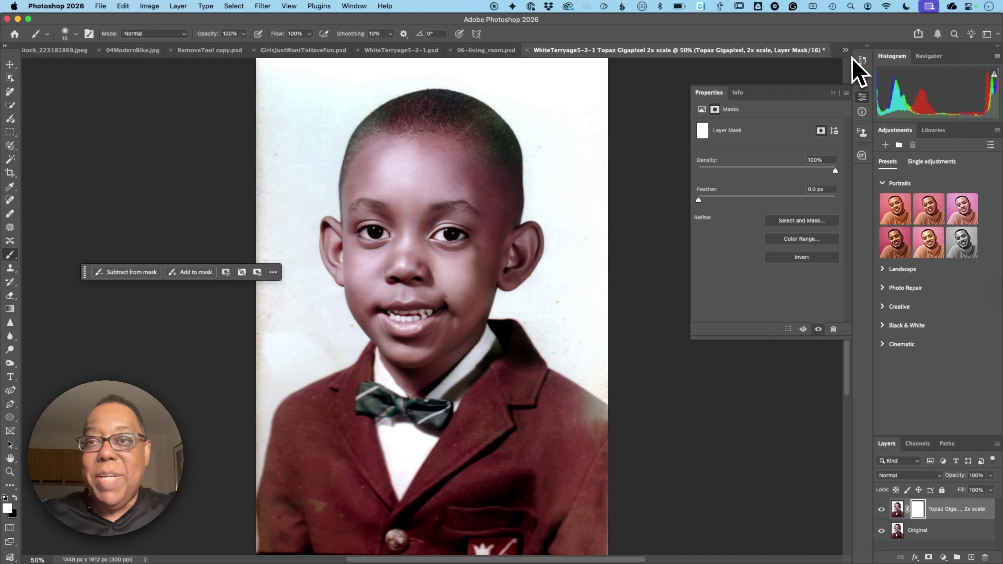
left_click(845, 50)
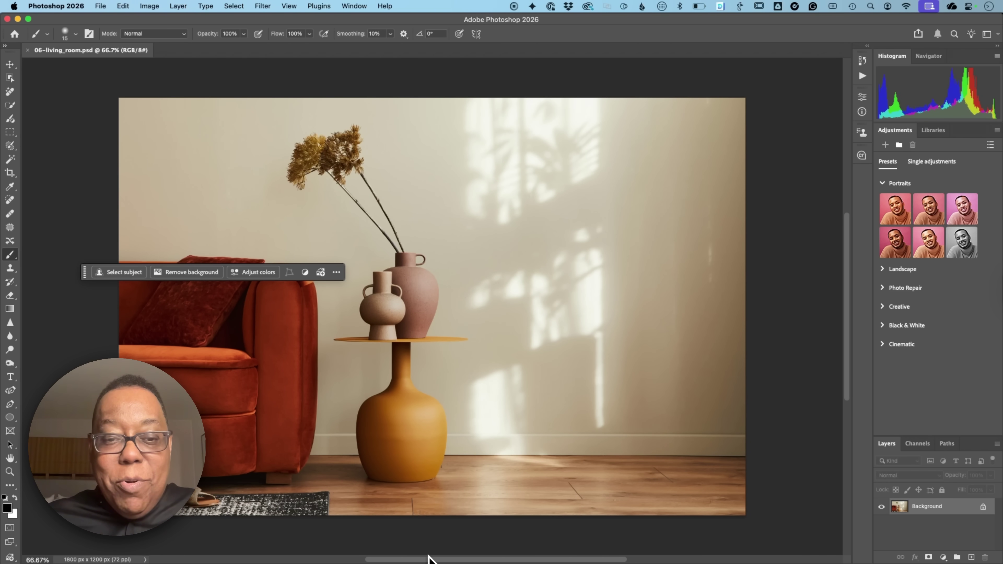
Place 06-chair.png into the living room and position it right of the side table
key("super+Tab")
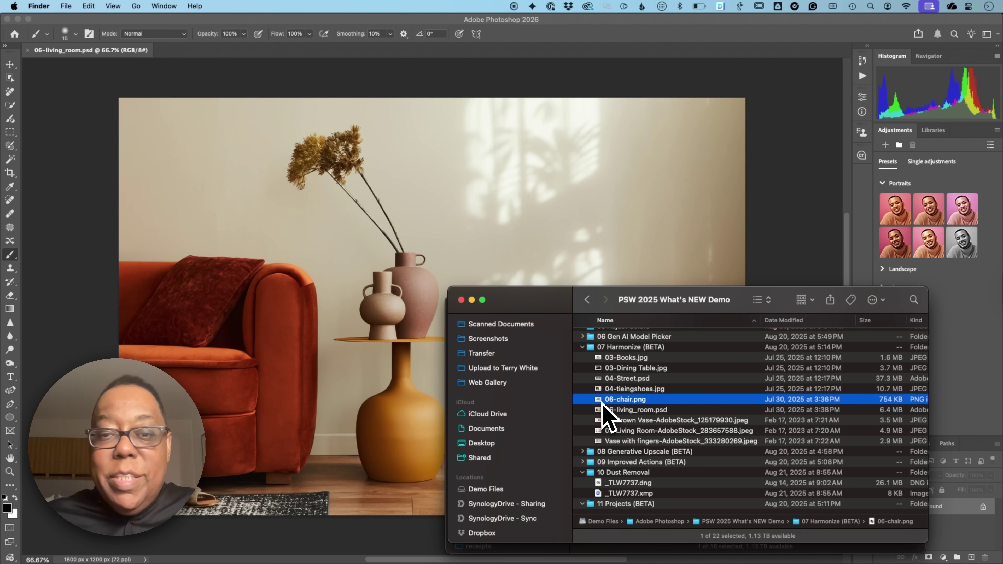
left_click_drag(600, 403, 520, 217)
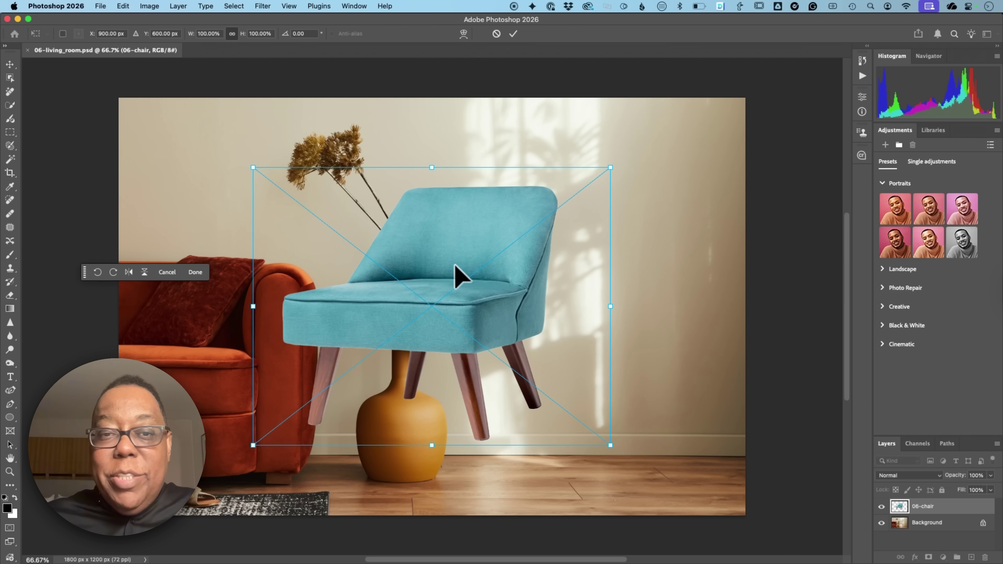
left_click_drag(454, 274, 603, 337)
key("b")
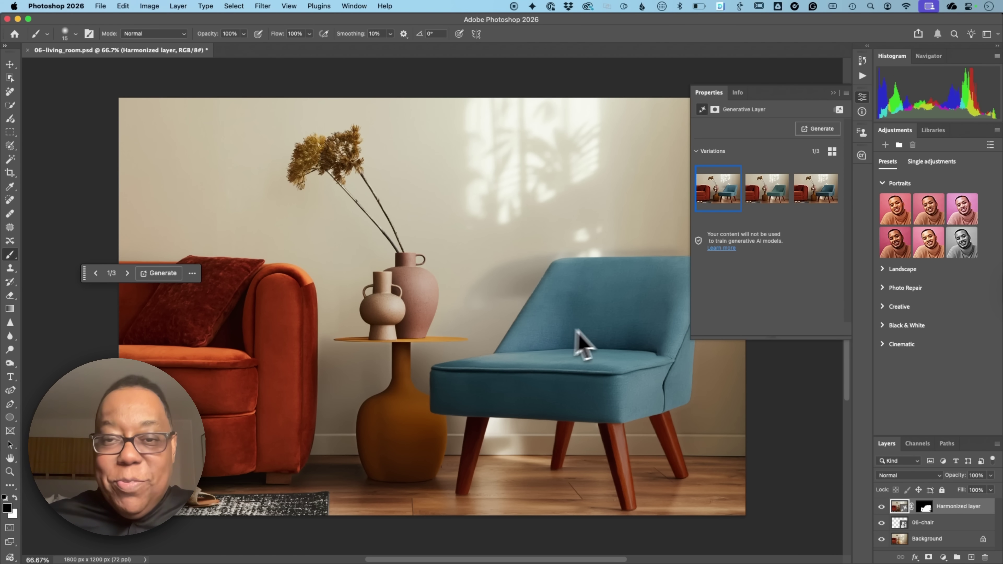
Preview the three harmonized chair variations and apply the darker third one
mouse_move(773, 217)
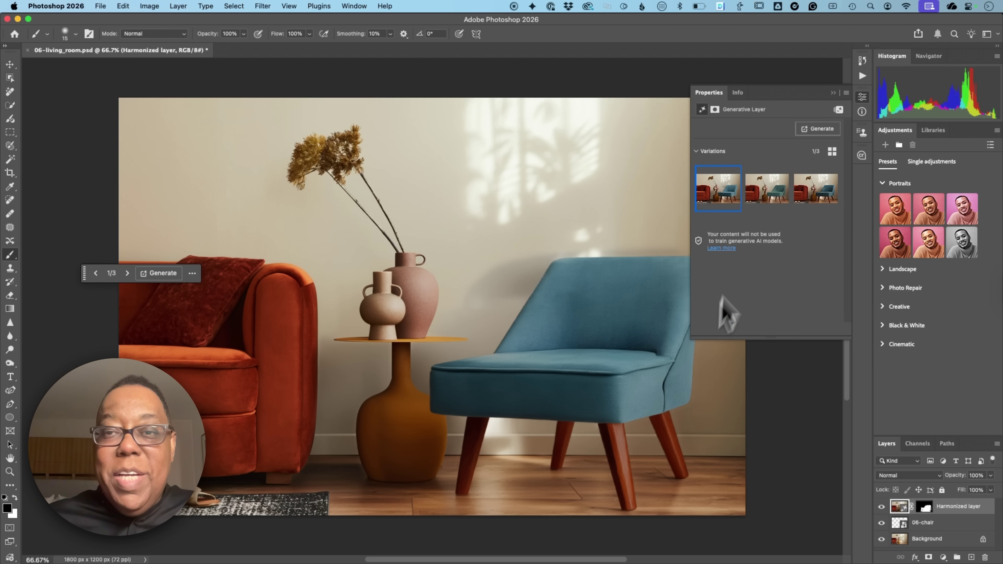
left_click(762, 205)
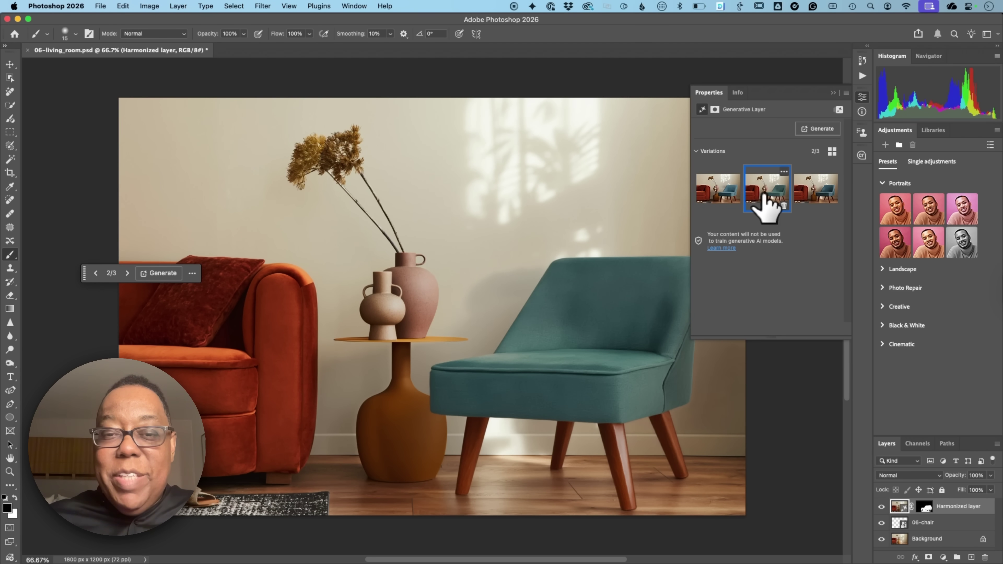
left_click(820, 199)
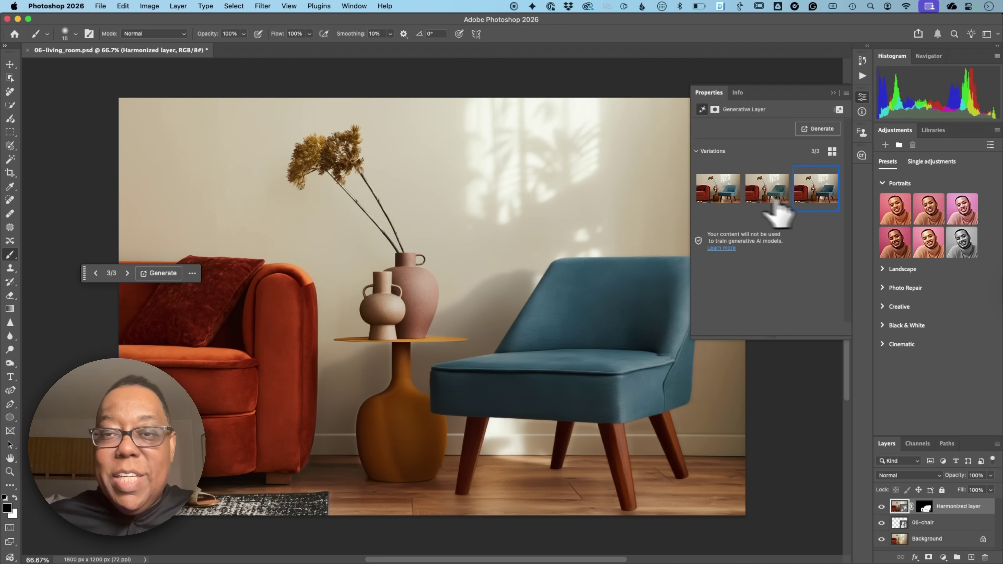
left_click(718, 189)
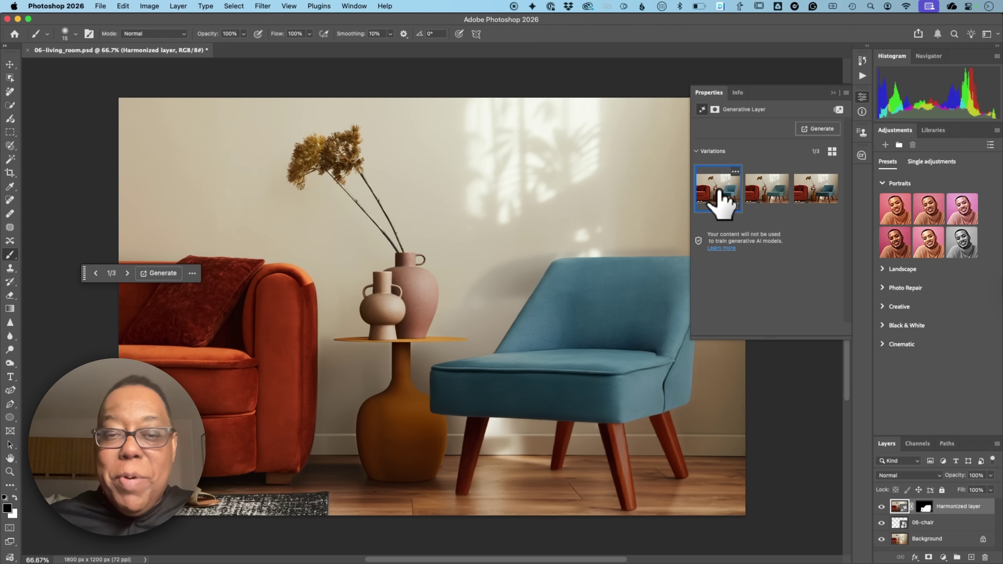
left_click(816, 193)
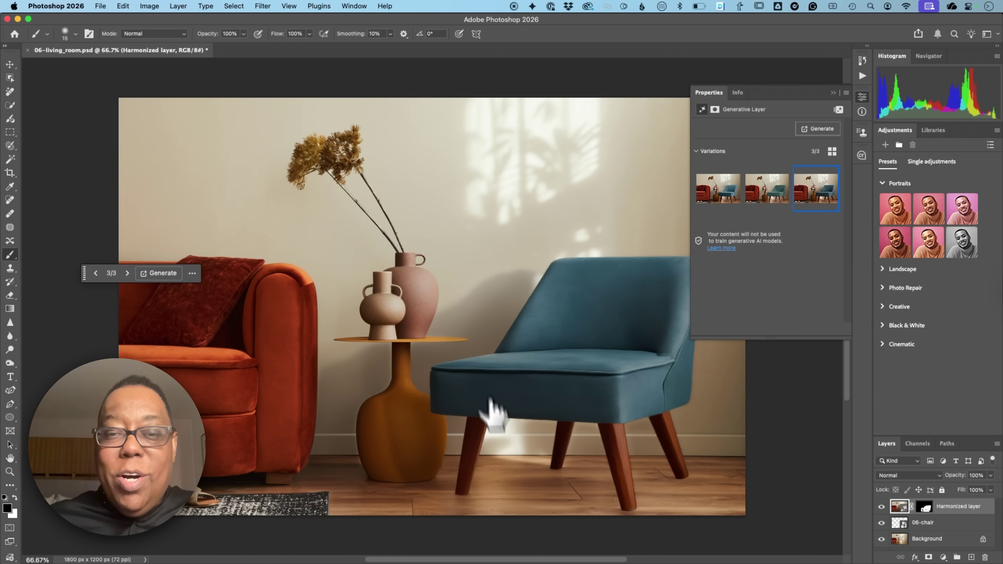
Toggle the Harmonized layer off and on to compare with the original chair
mouse_move(817, 201)
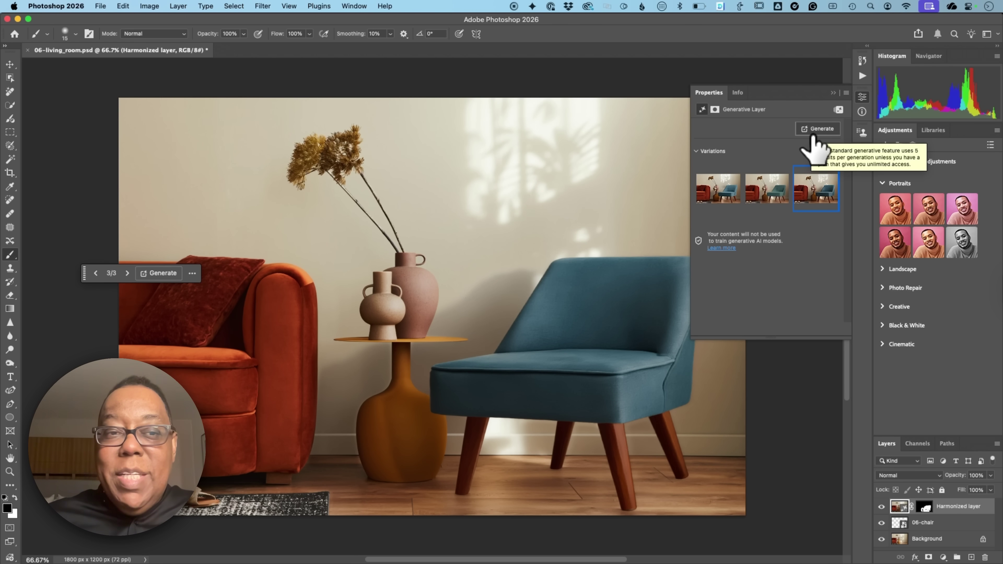
scroll(633, 294, "right", 5)
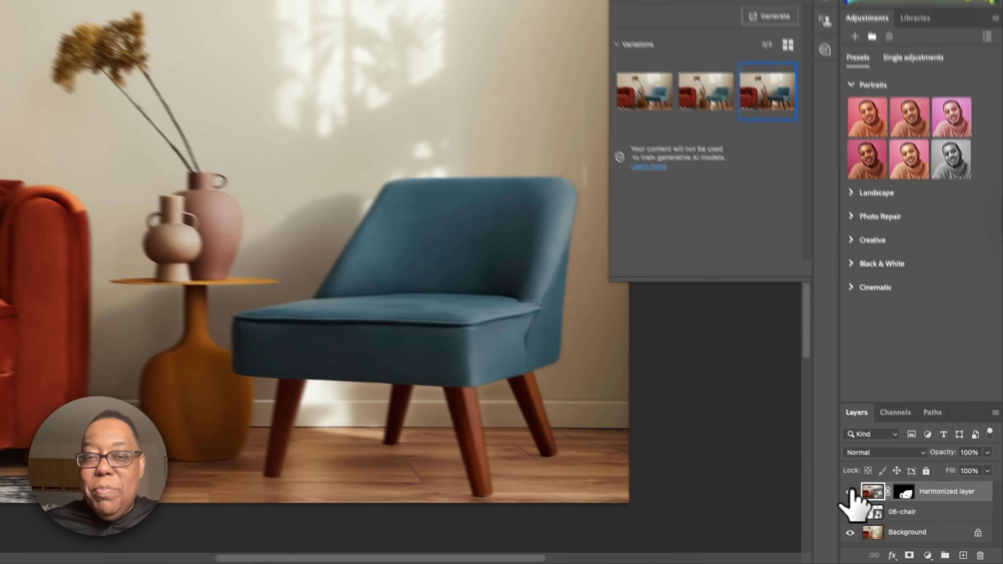
left_click(881, 507)
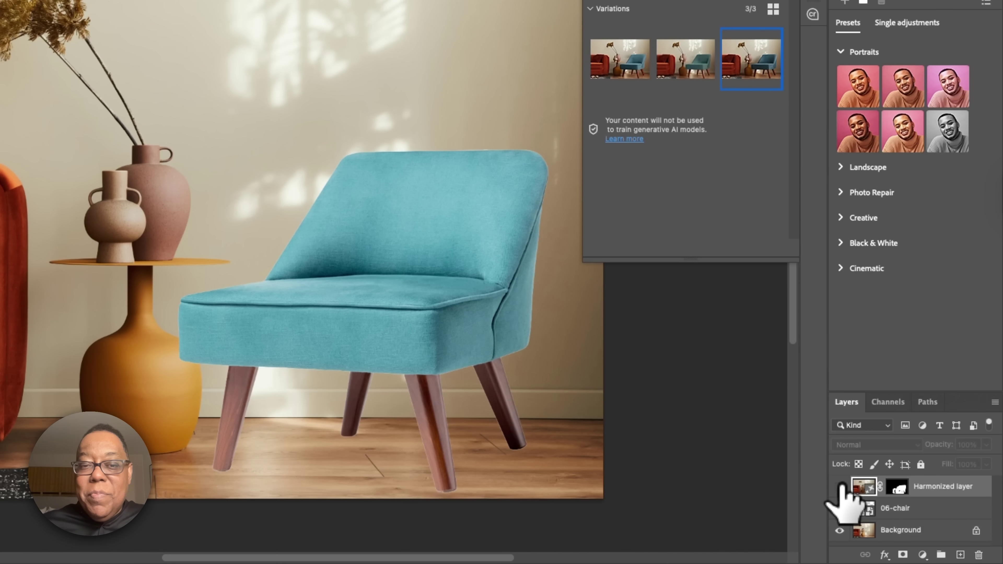
left_click(840, 486)
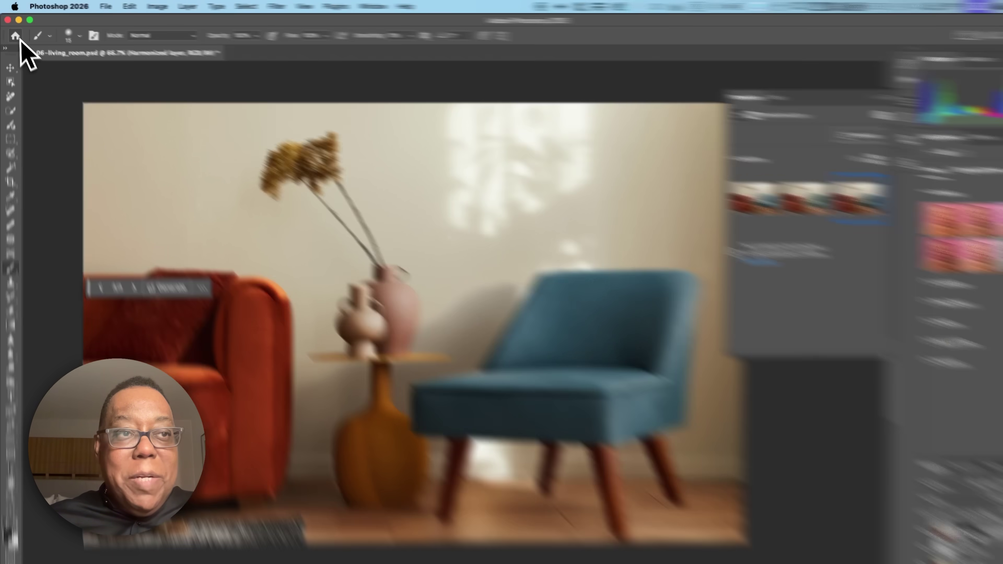
Browse the Home screen's Generation history and open the majestic dragon image
left_click(15, 34)
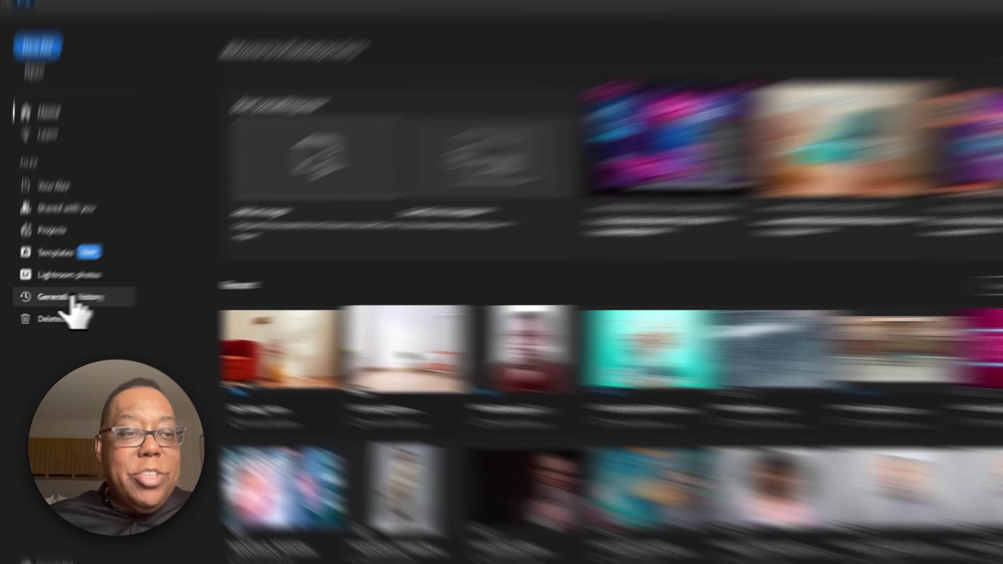
left_click(60, 300)
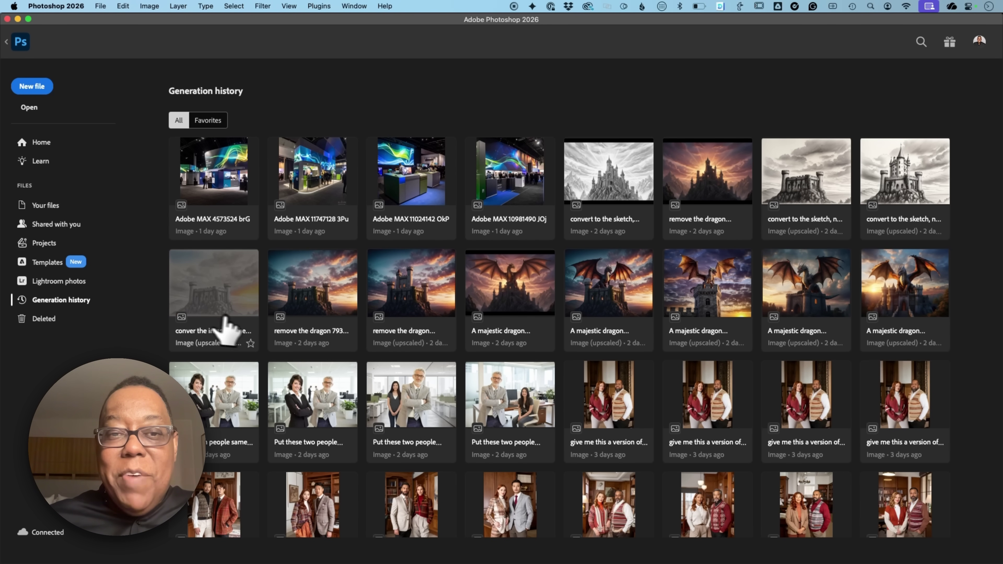
left_click(497, 304)
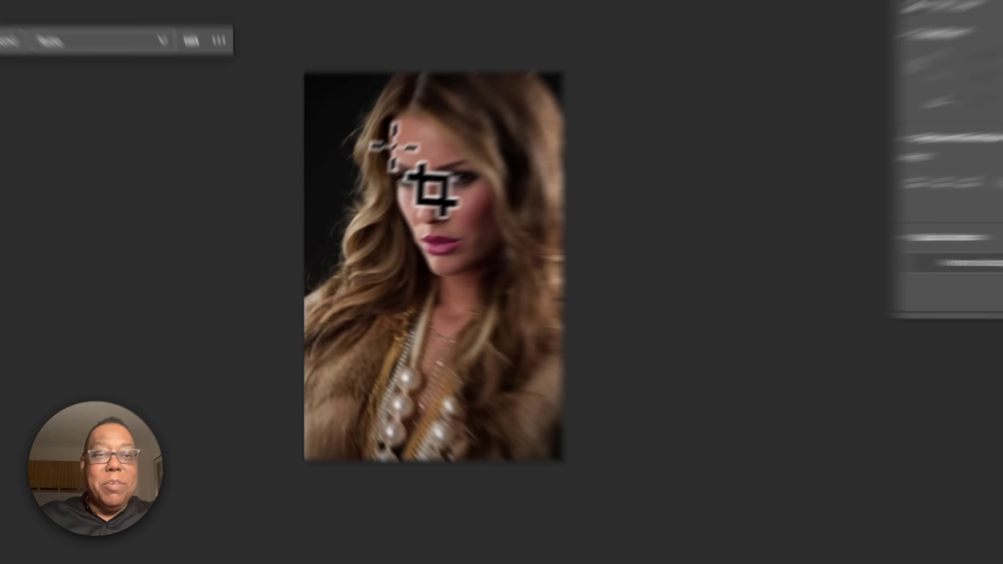
Extend the fur-coat portrait's crop area far beyond the photo on every side
left_click(345, 199)
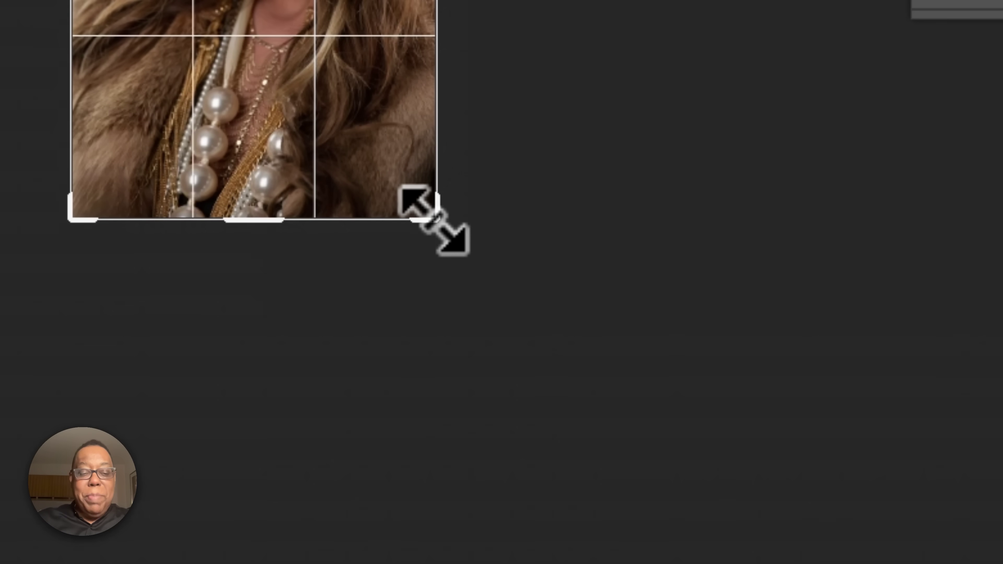
left_click_drag(433, 220, 702, 435)
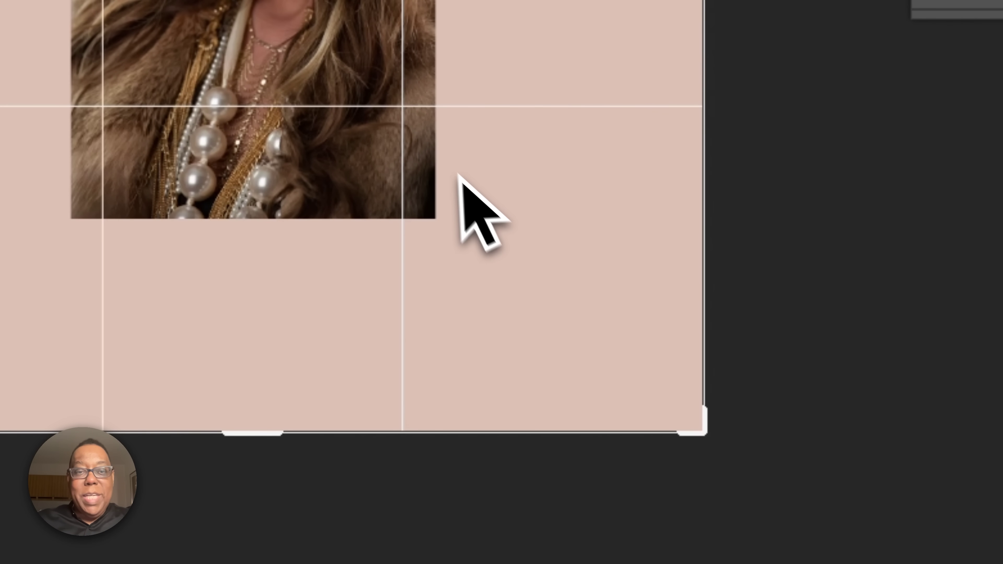
left_click_drag(387, 84, 547, 462)
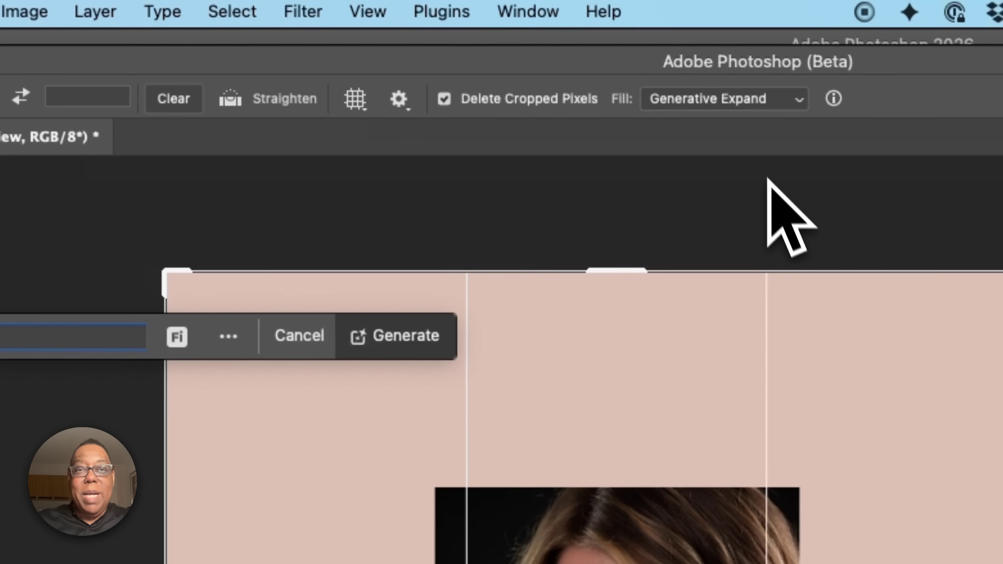
Generate the expansion using Generative Expand fill and the Firefly Fill & Expand model
left_click(752, 102)
left_click(751, 104)
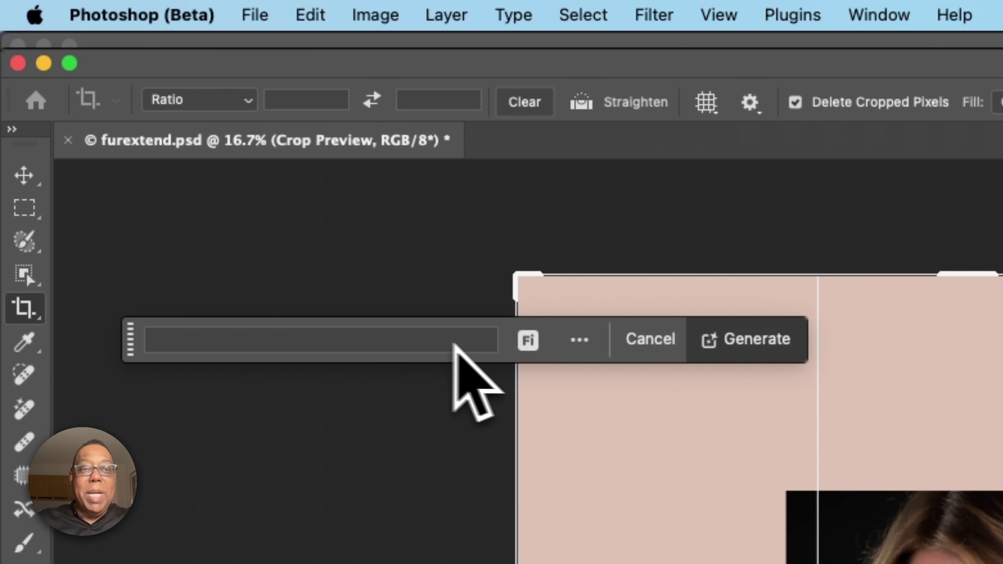
left_click(529, 340)
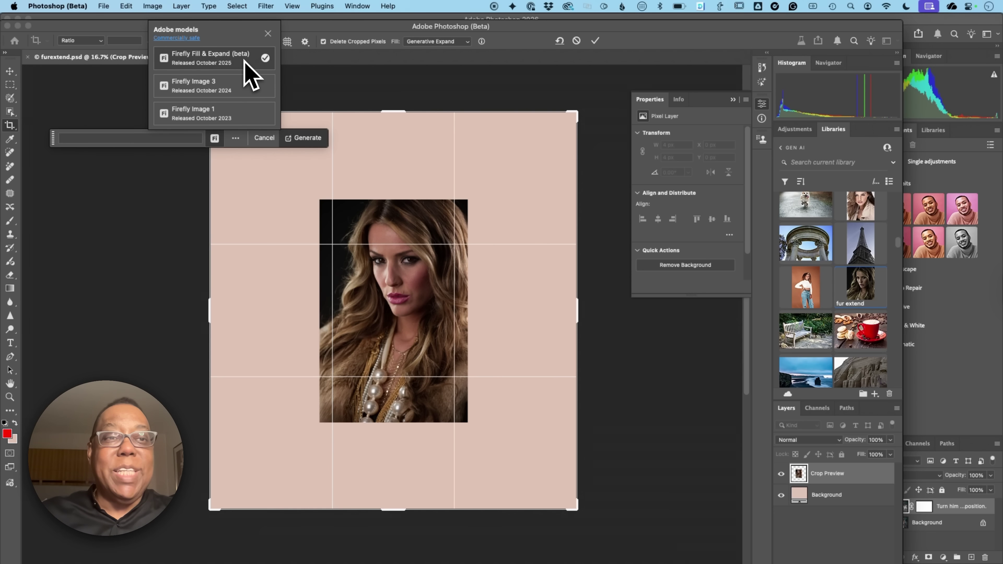
left_click(237, 66)
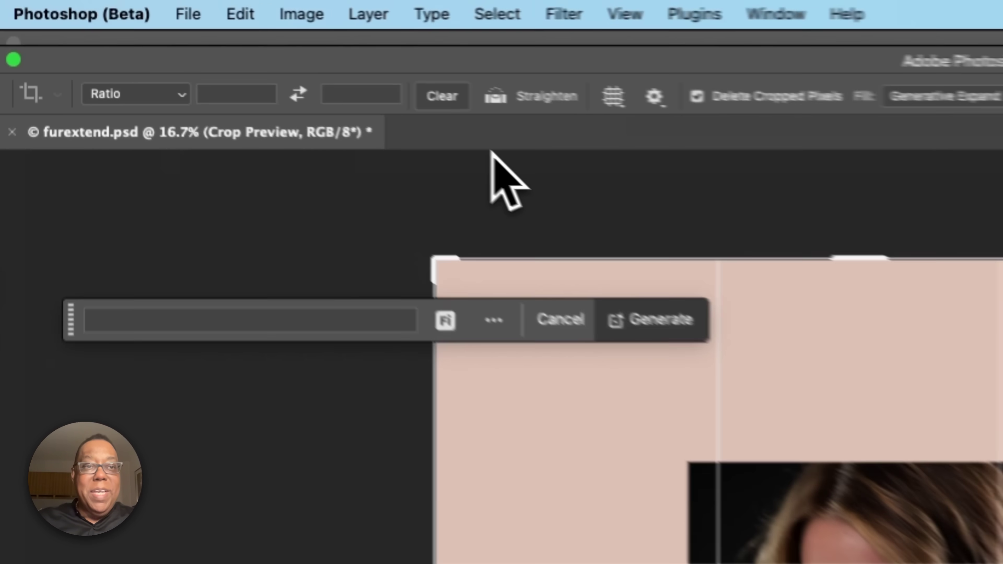
left_click(701, 347)
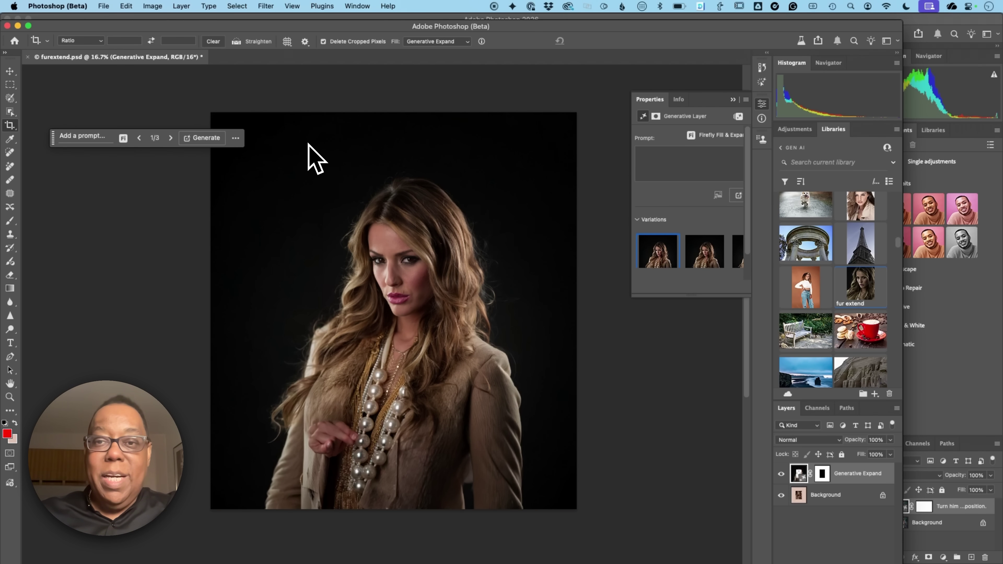
Compare the three Generative Expand variations of the portrait
left_click(706, 273)
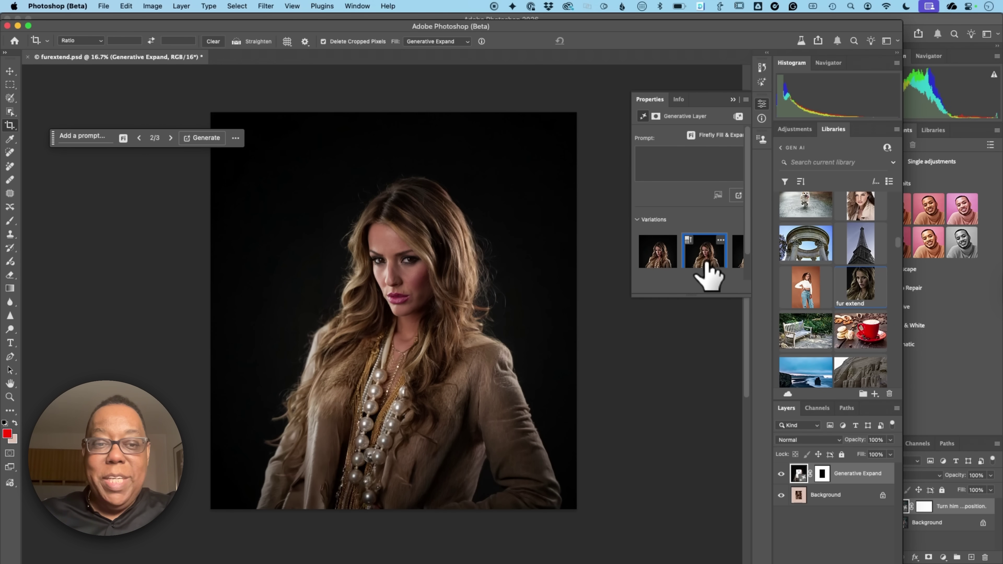
left_click(663, 268)
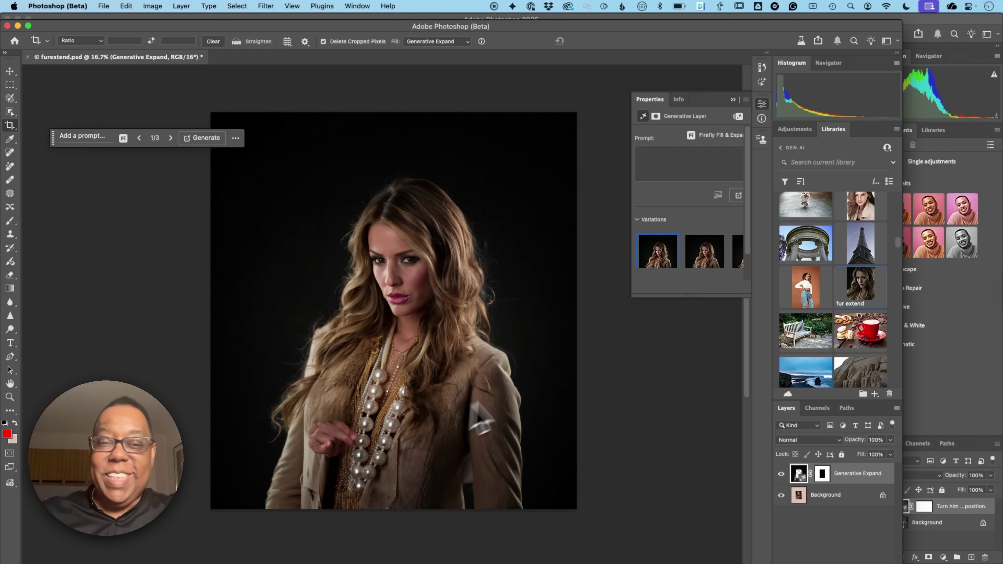
left_click(706, 261)
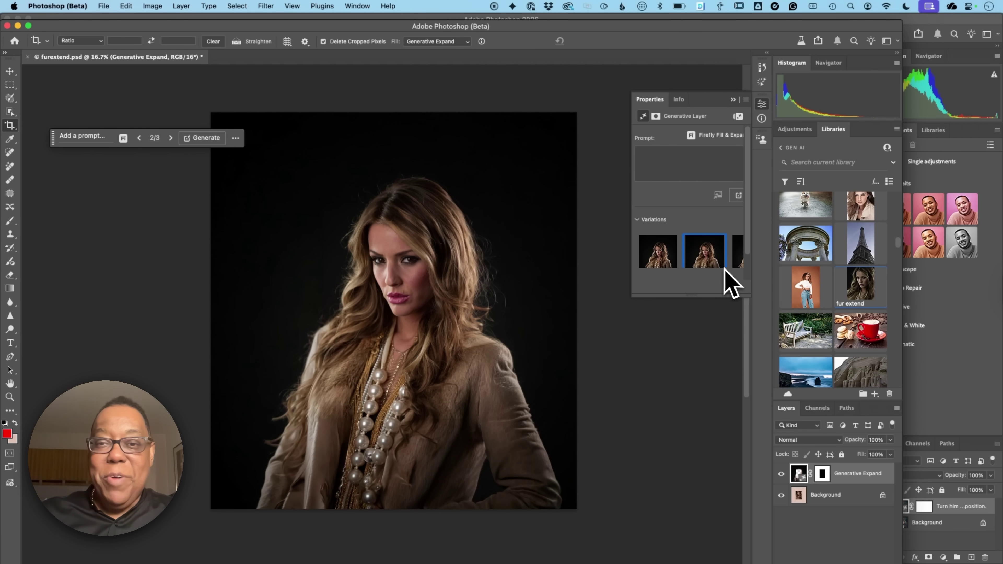
left_click(736, 265)
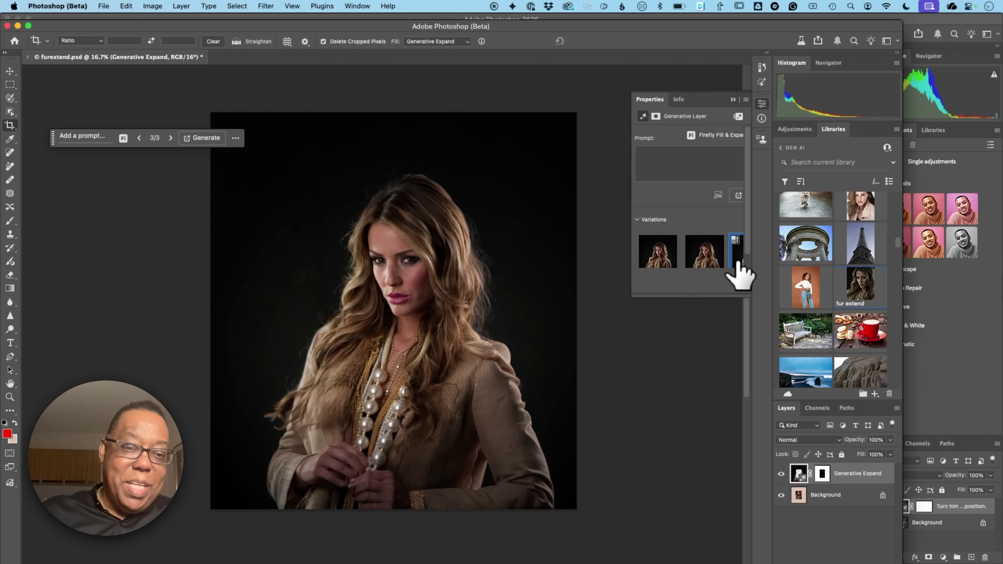
left_click(706, 261)
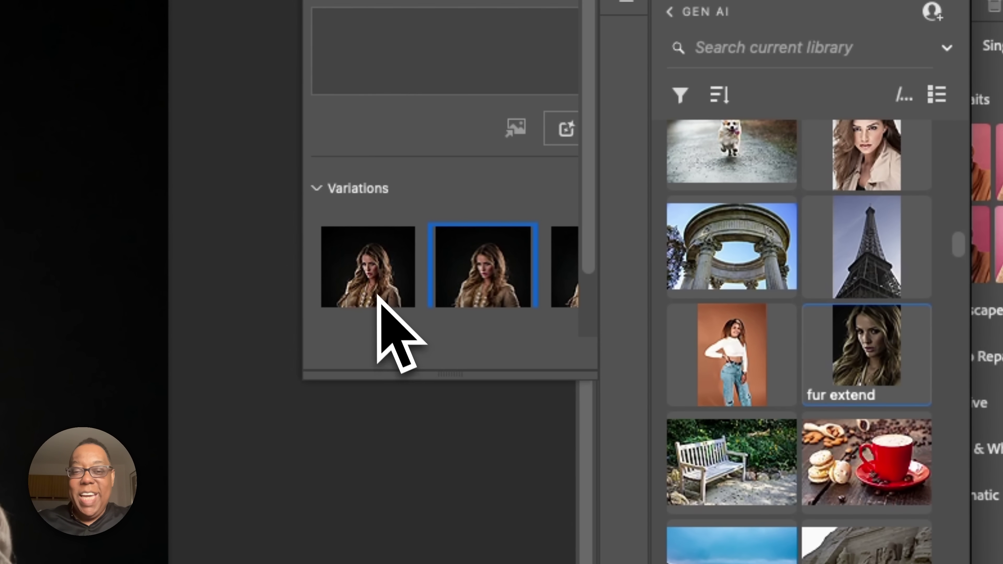
left_click(659, 259)
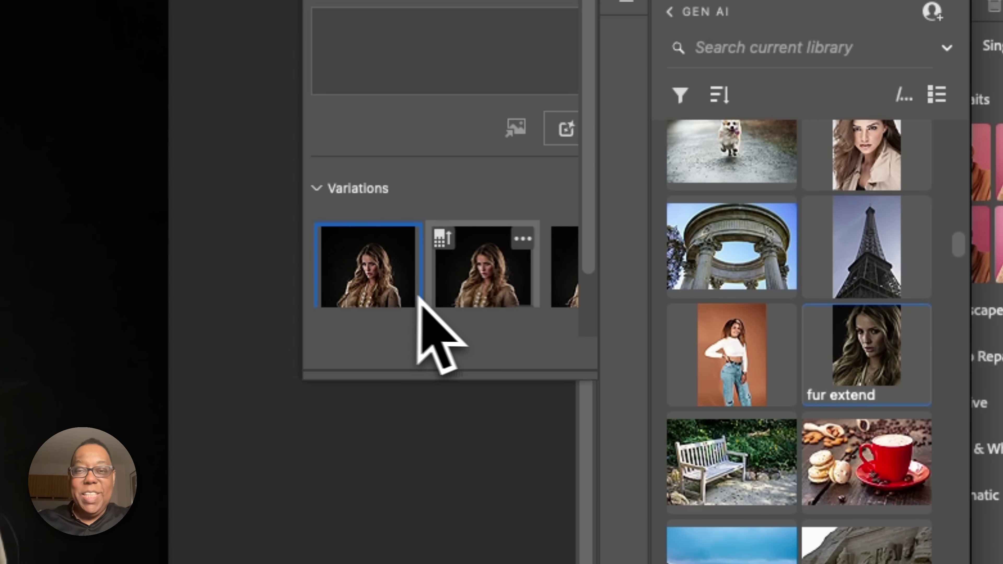
Rate the first variation Poor, skip the survey, and apply variation 2
left_click(407, 240)
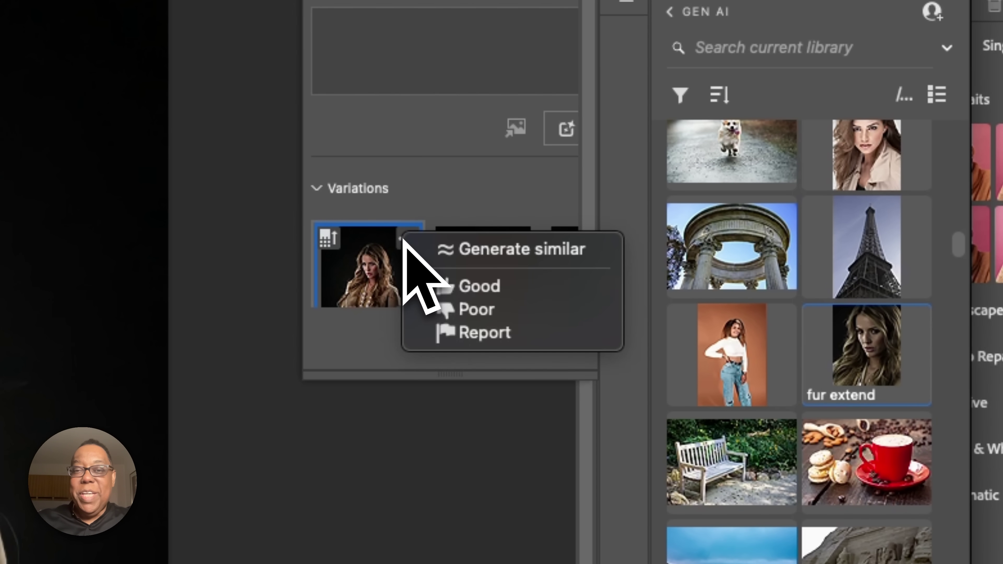
left_click(438, 312)
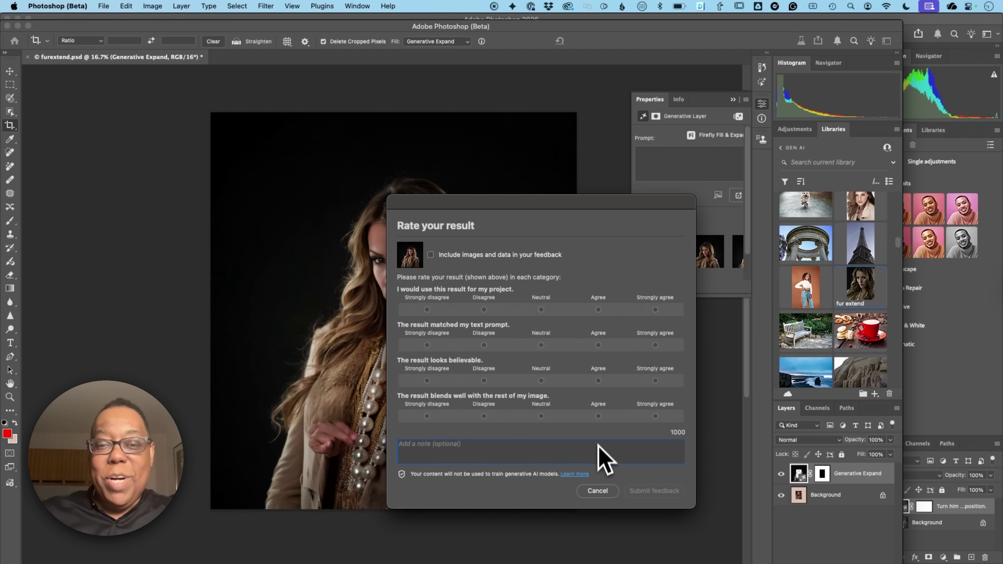
left_click(600, 492)
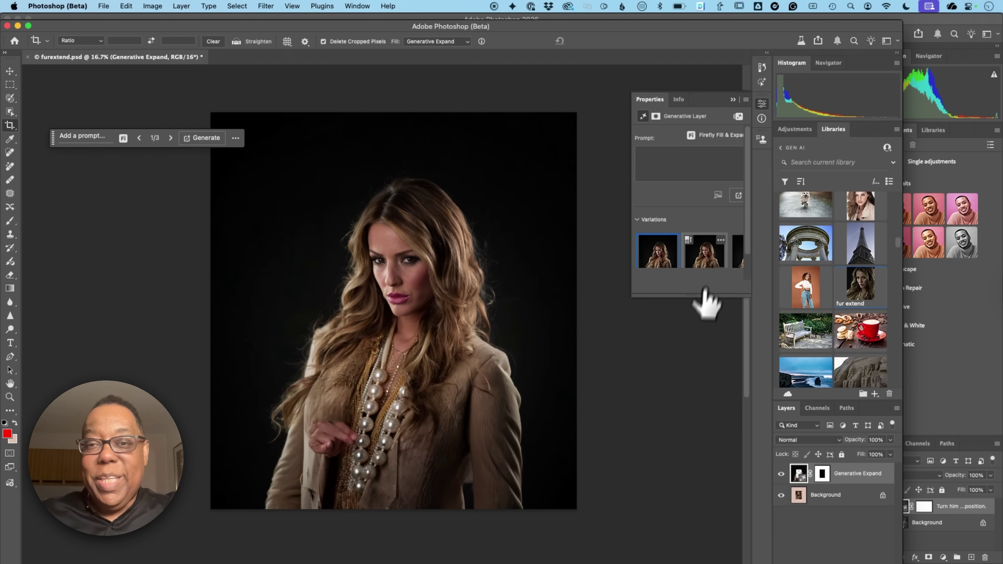
left_click(706, 258)
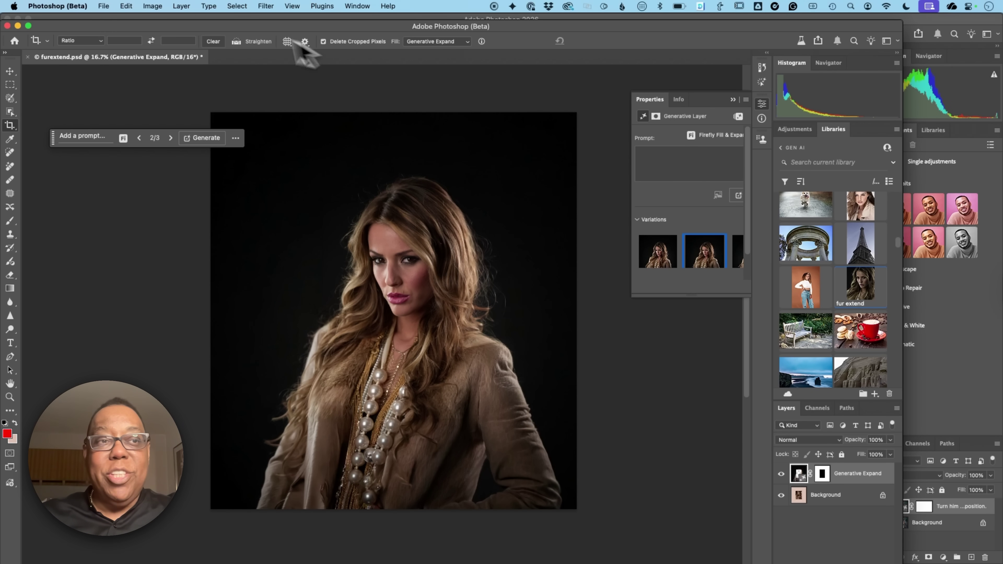
Maximize the Photoshop (Beta) window to fill the screen
left_click(28, 26)
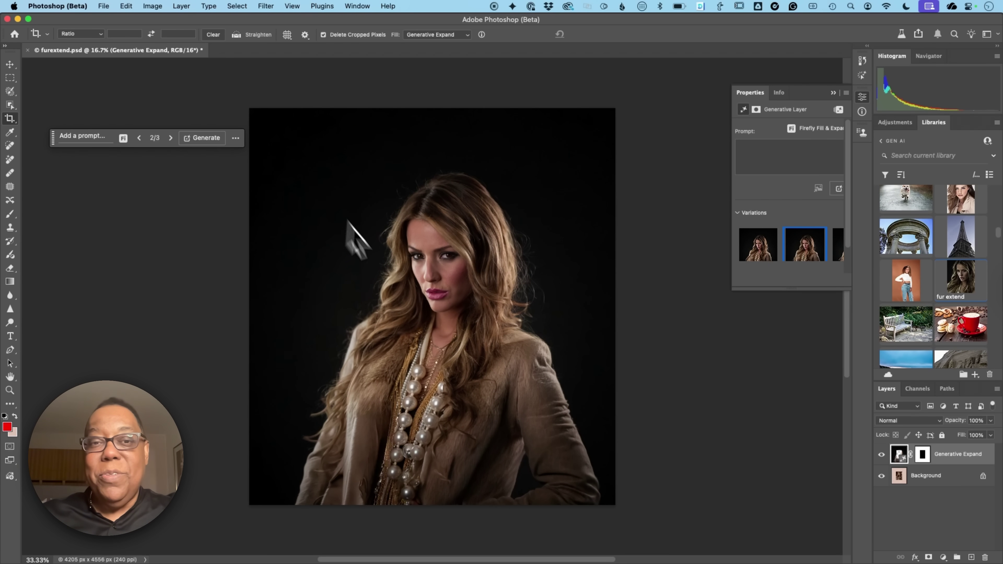